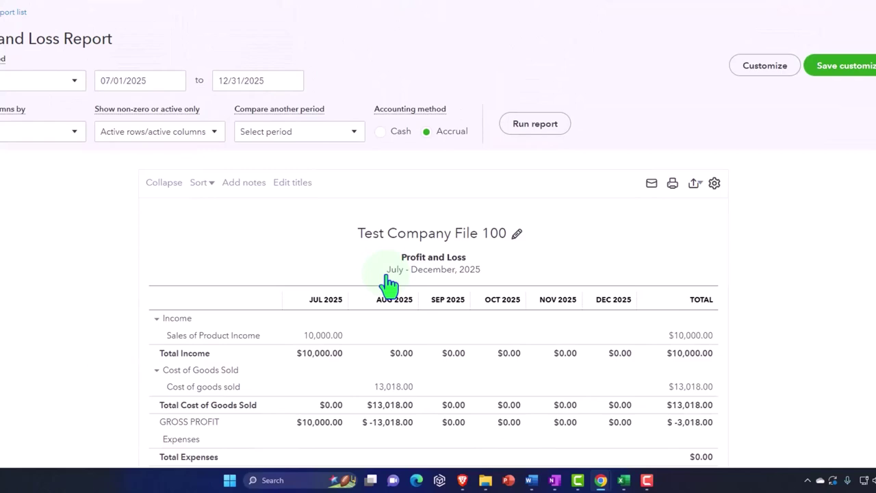
- Duplicate the Profit and Loss report browser tab and collapse the navigation menu in the copy
right_click(285, 13)
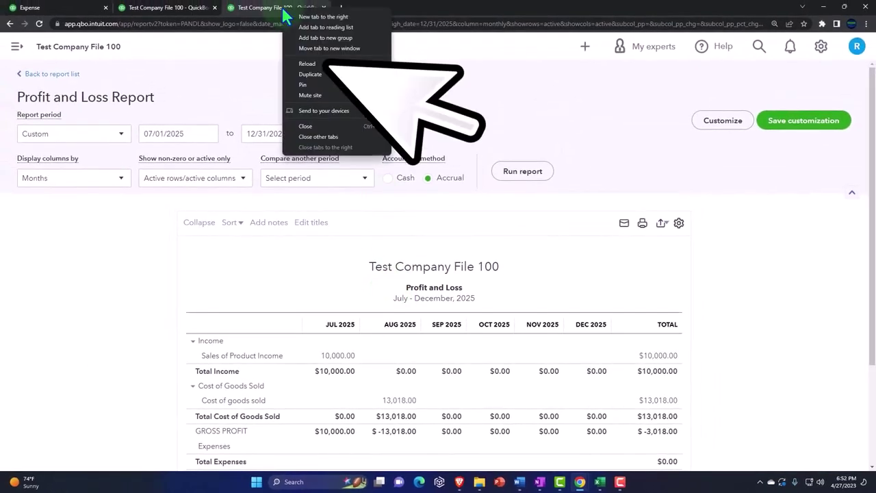
left_click(308, 74)
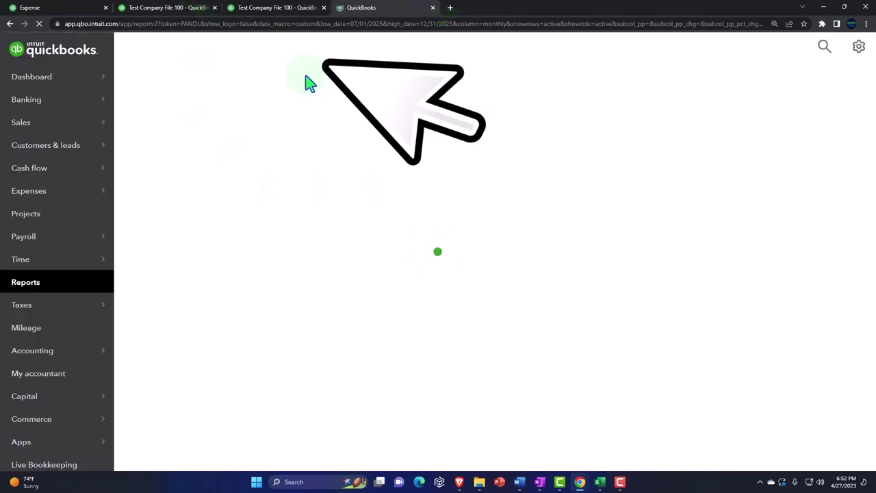
scroll(303, 83, "down", 3)
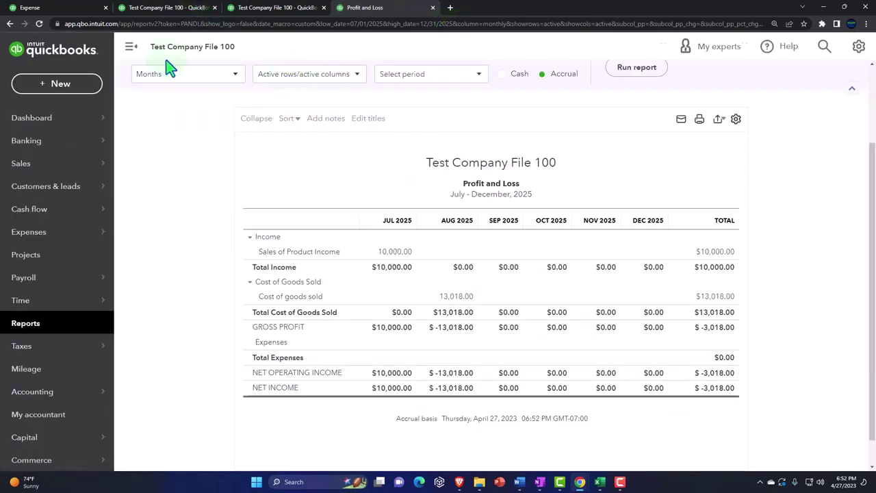
left_click(130, 50)
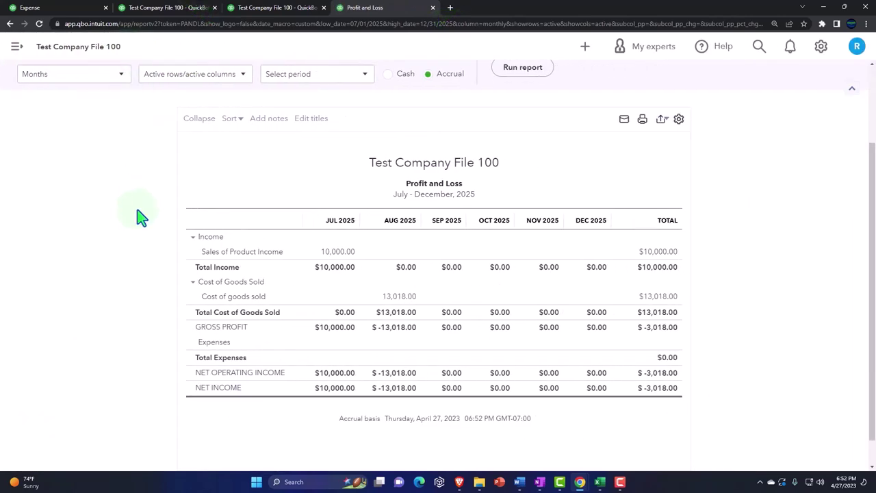
scroll(140, 216, "up", 3)
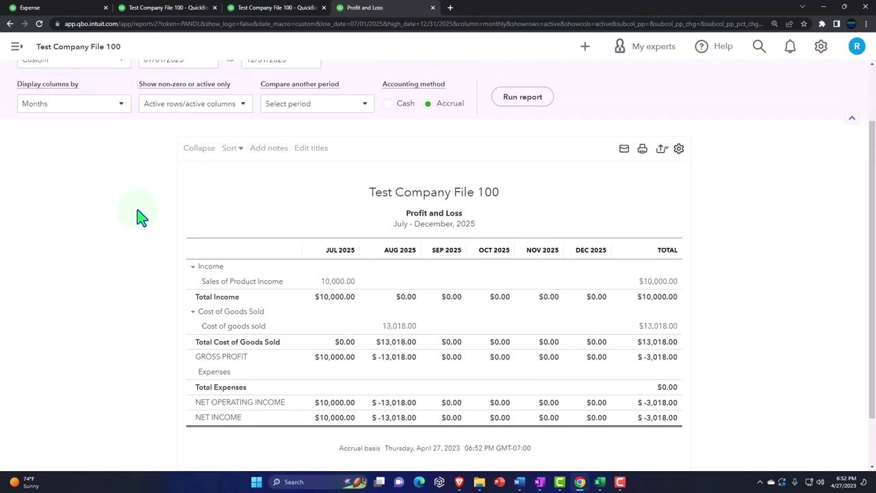
- Run the July to December 2025 Profit and Loss report with columns displayed by Classes
left_click(118, 184)
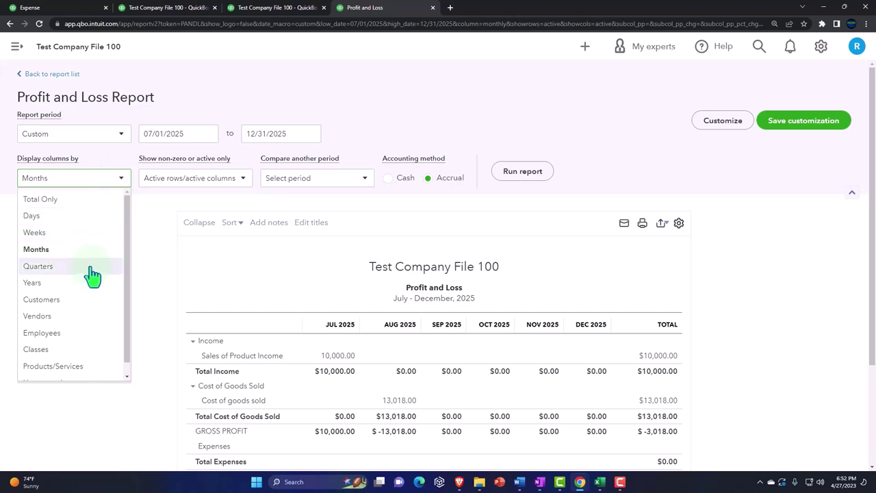
left_click(74, 354)
left_click(523, 172)
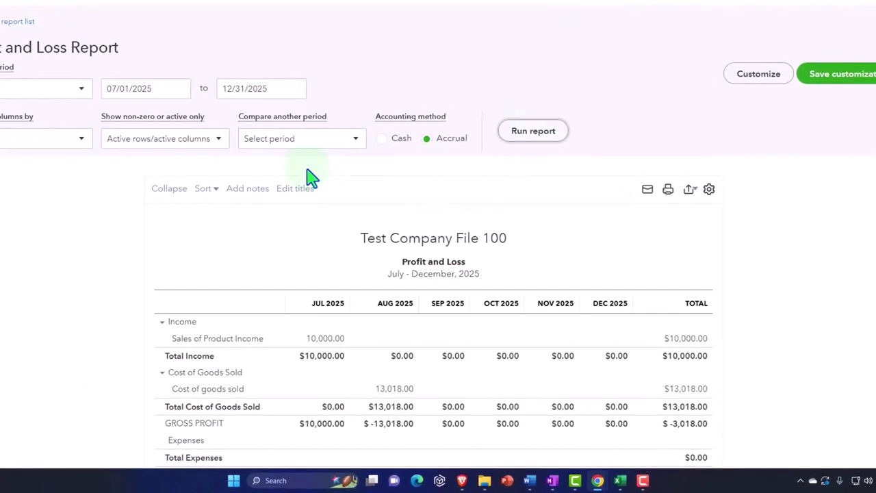
scroll(131, 195, "down", 2)
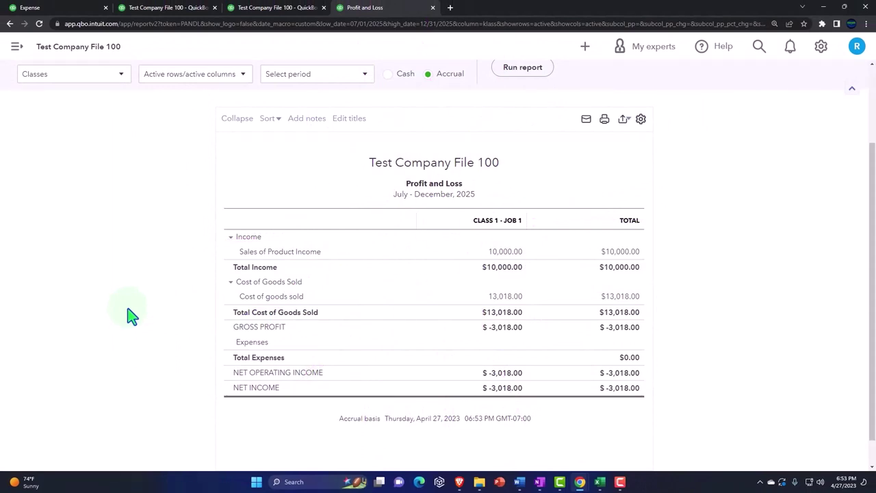
scroll(130, 314, "up", 2)
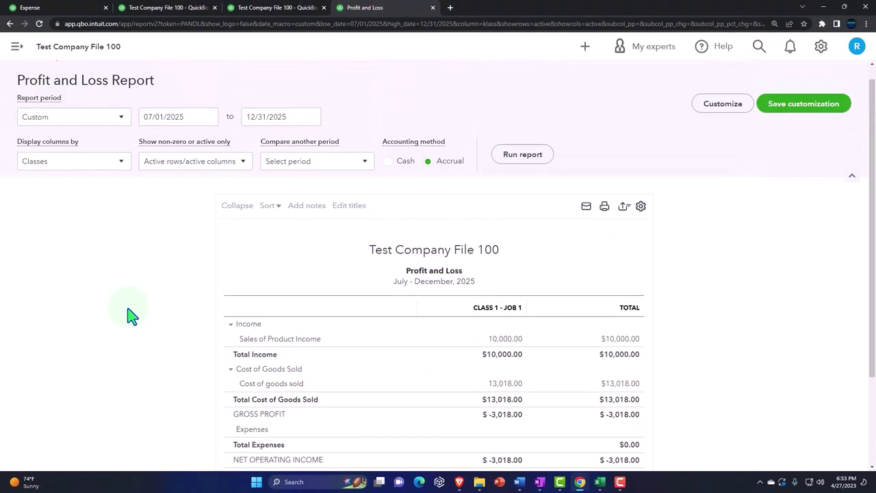
- Run the Profit and Loss report with columns displayed by Ungrouped tags
left_click(121, 170)
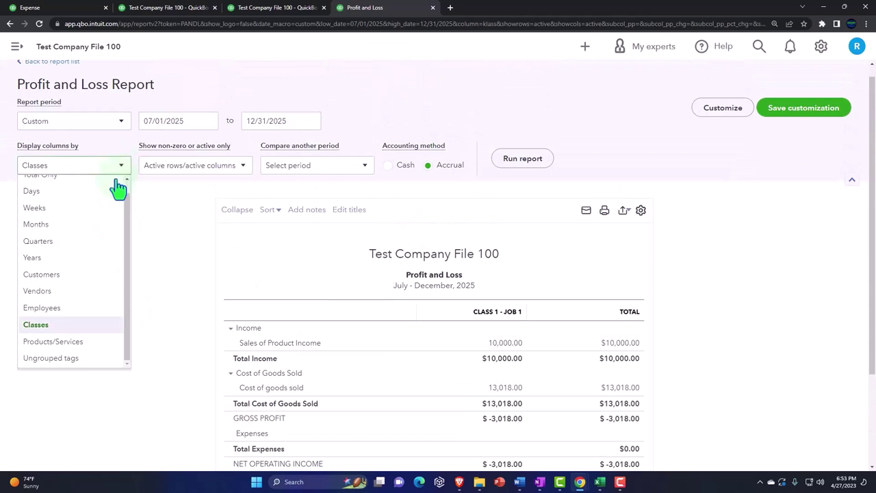
left_click(69, 358)
left_click(520, 161)
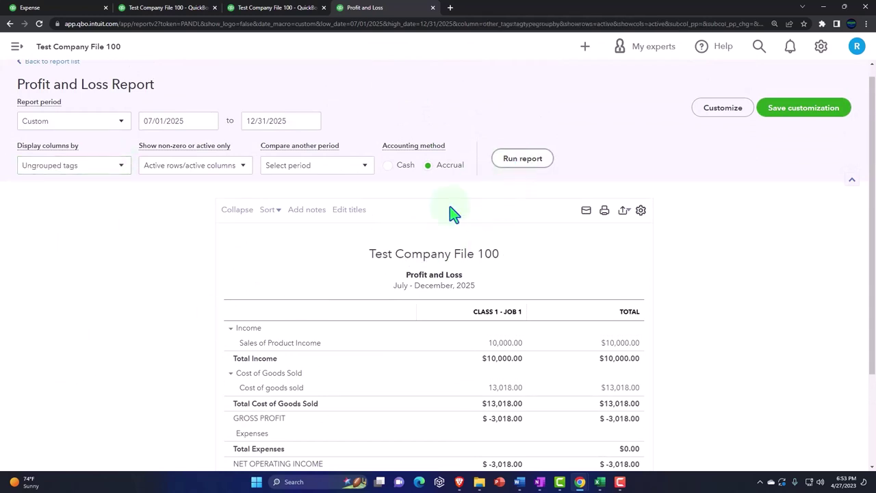
scroll(383, 271, "down", 2)
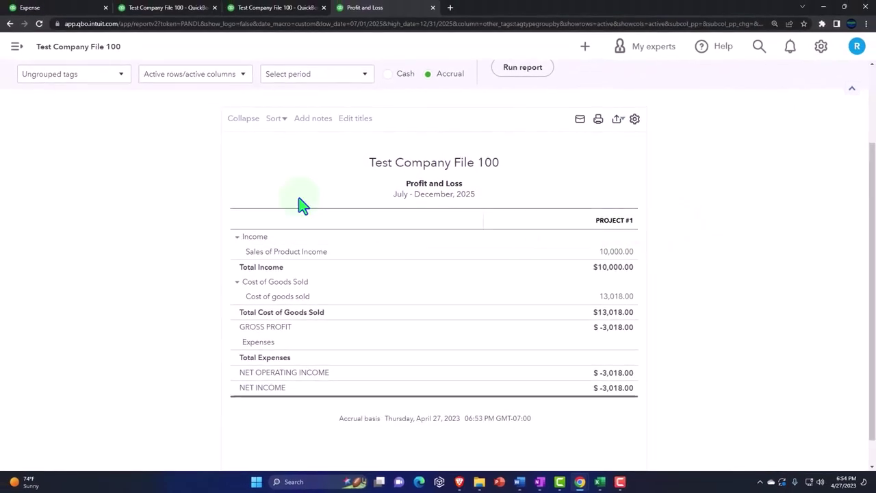
- Set the report's column display back to Classes and rerun the report
left_click(114, 79)
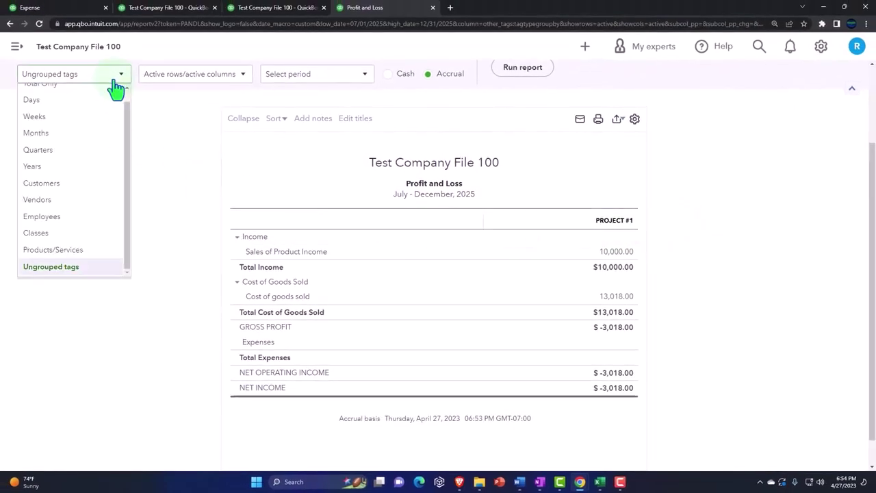
left_click(47, 234)
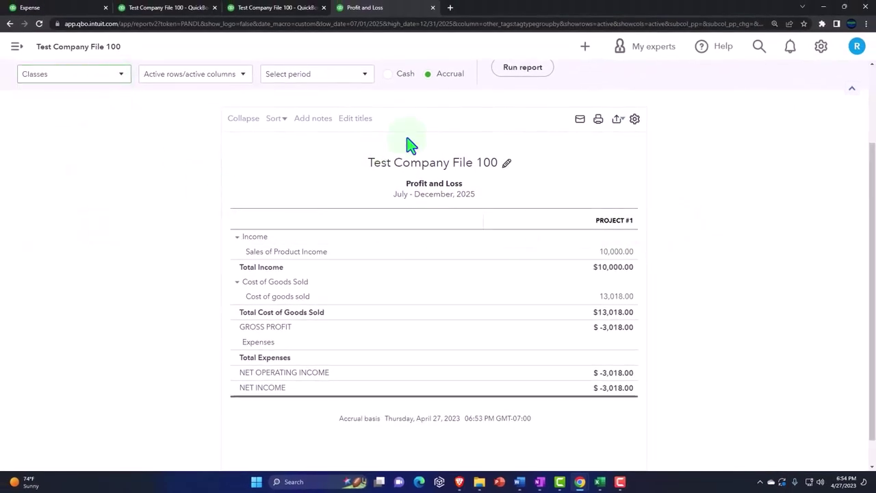
left_click(507, 71)
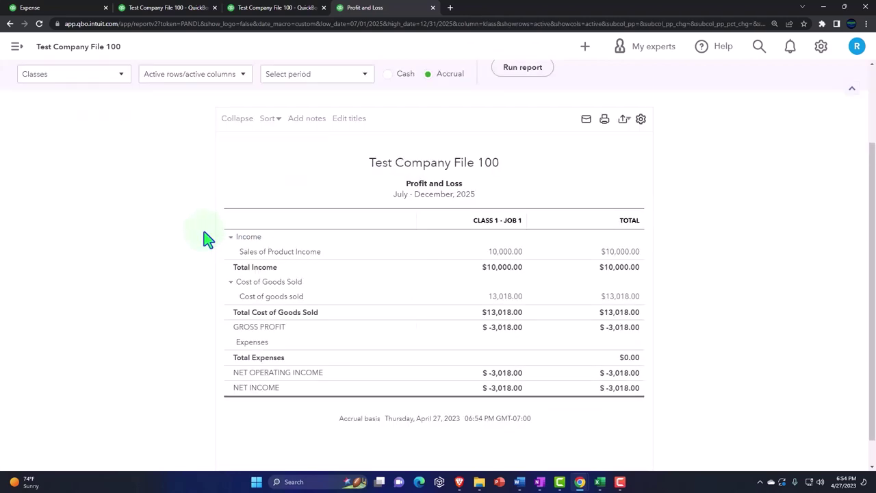
left_click(526, 71)
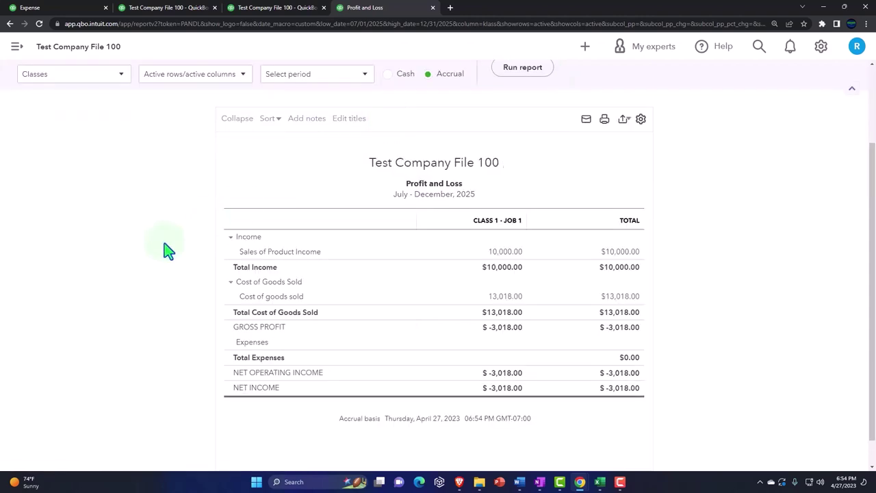
- Bring up the Project 1 overview, then switch to the Worksheet Project Sheet workbook in Excel and select the estimated job cost in F1
left_click(80, 10)
mouse_move(599, 482)
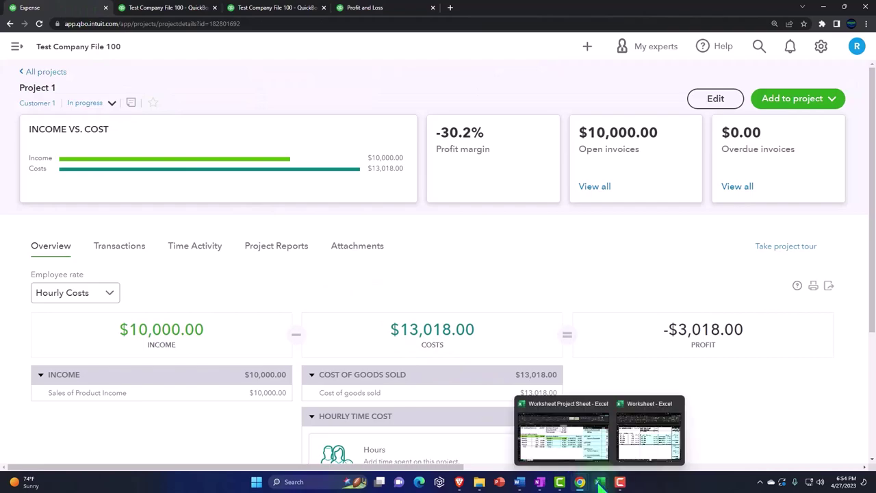
left_click(563, 428)
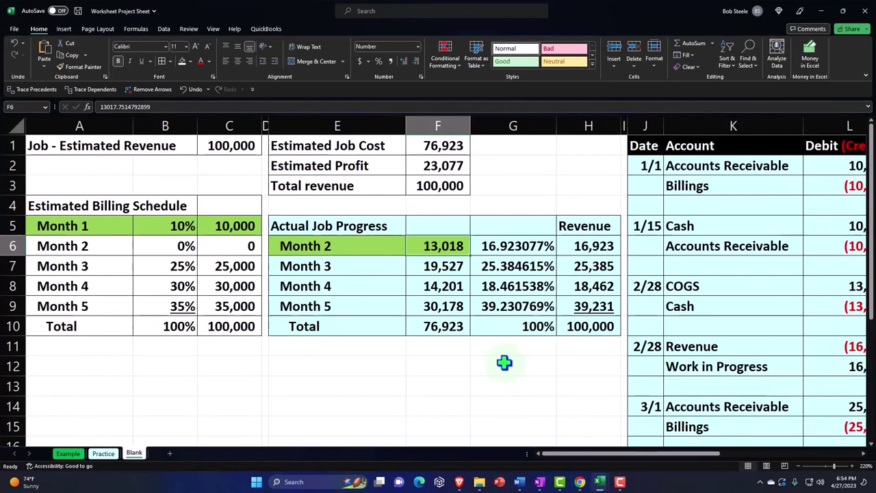
left_click(510, 223)
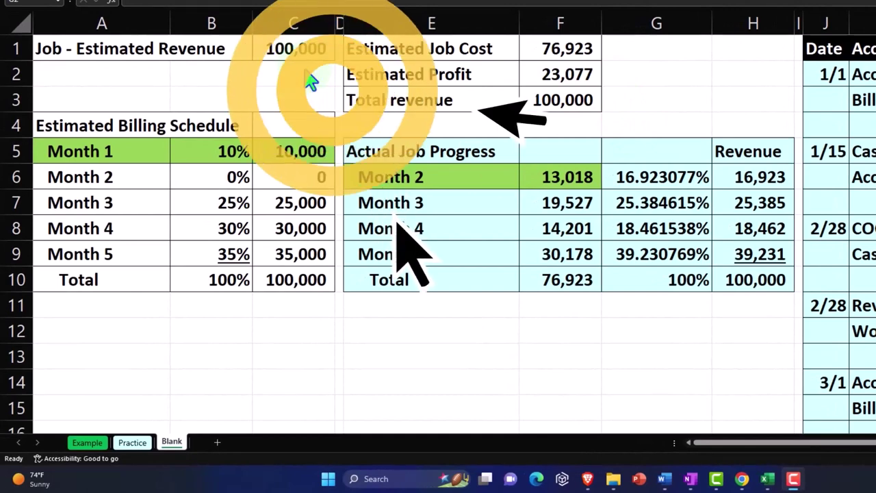
left_click(558, 45)
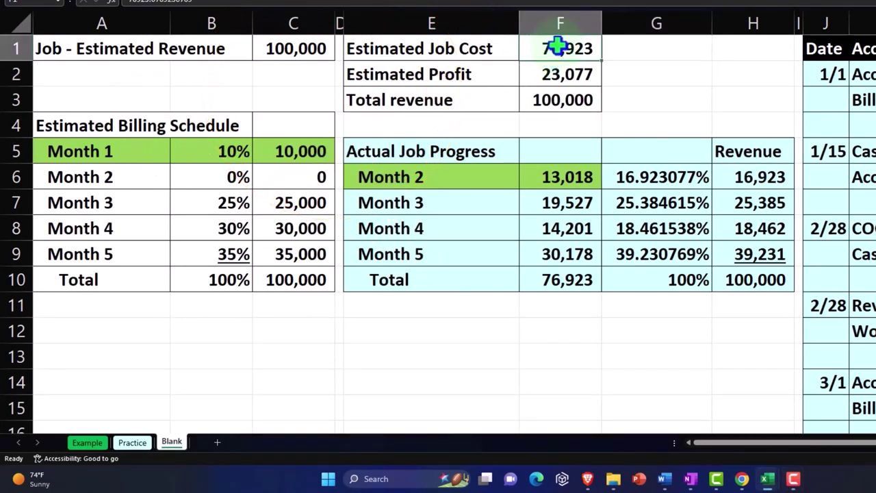
- Check the estimated profit with a temporary formula in G2 that multiplies the job cost in F1, then clear G2
left_click(624, 74)
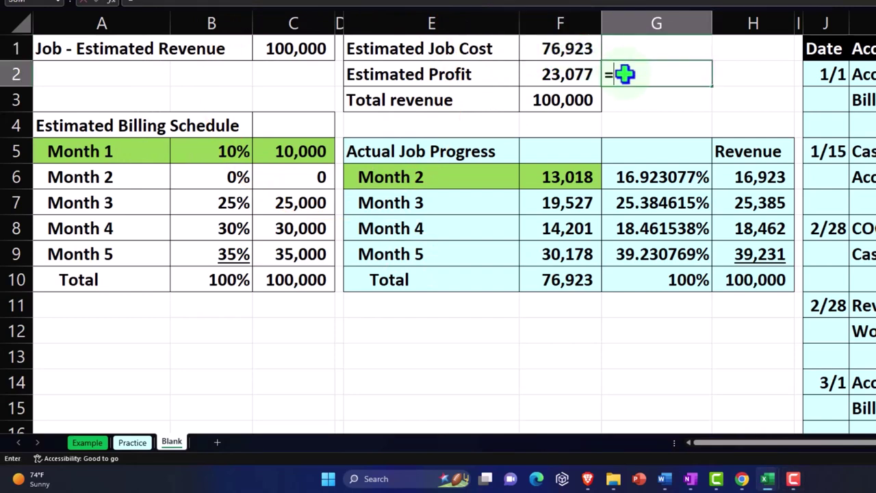
type("=")
key("Left")
key("Up")
type("*")
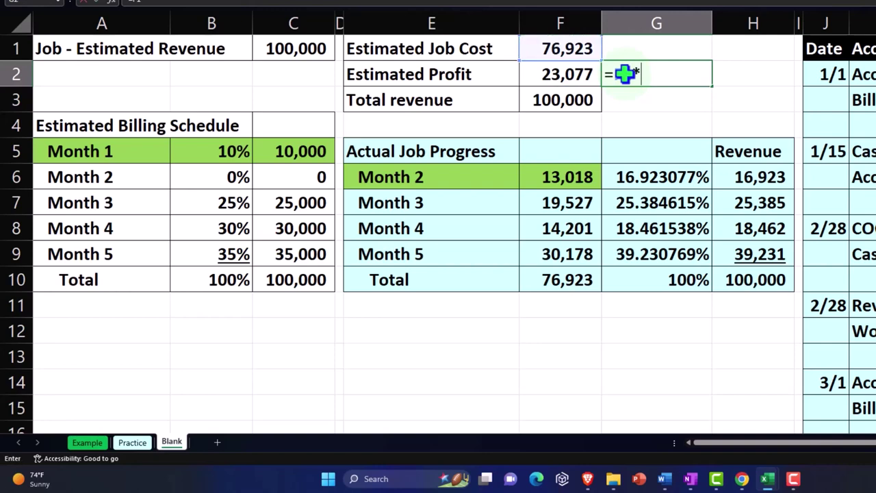
key("Return")
key("Up")
key("Left")
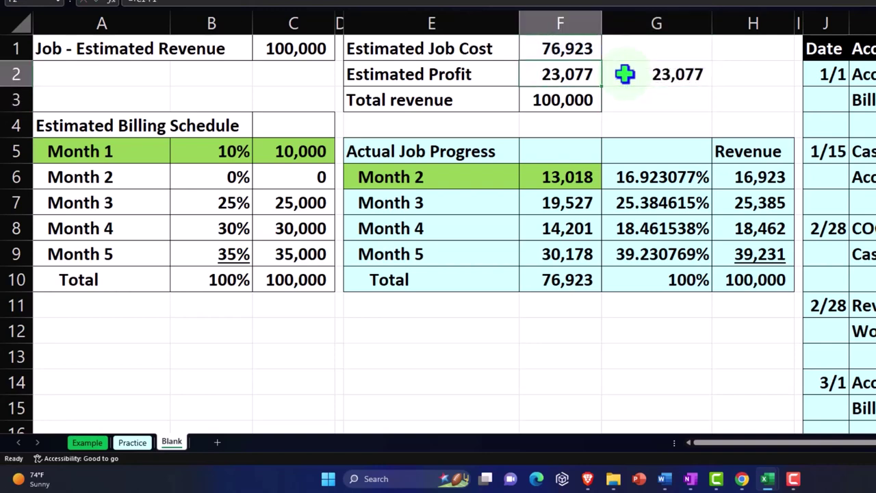
key("Down")
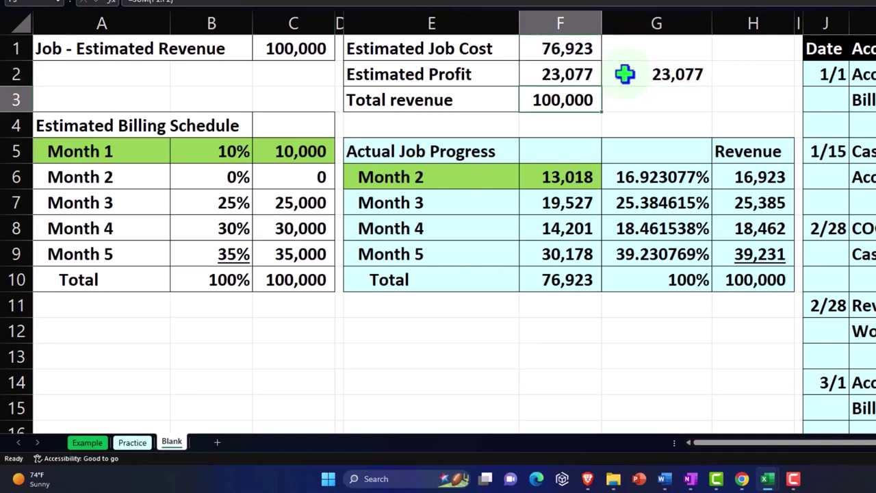
key("Right")
key("Up")
key("Delete")
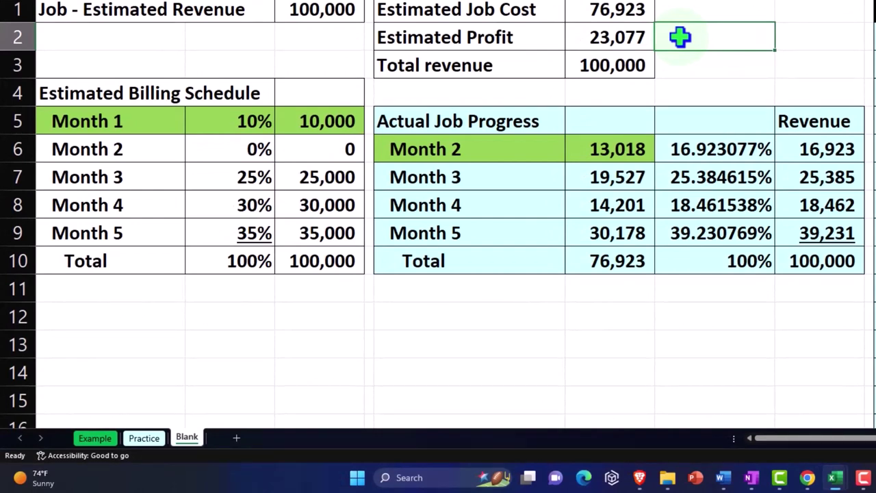
- Examine the Month 2 completion percentage formula in G6 and revenue formula in H6, along with the Month 1 billing and Month 2 cost cells
double_click(692, 148)
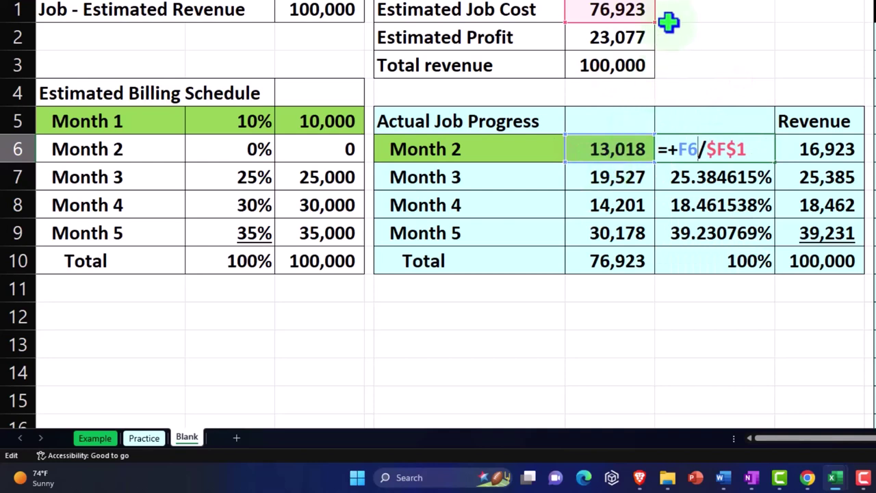
key("ctrl+Return")
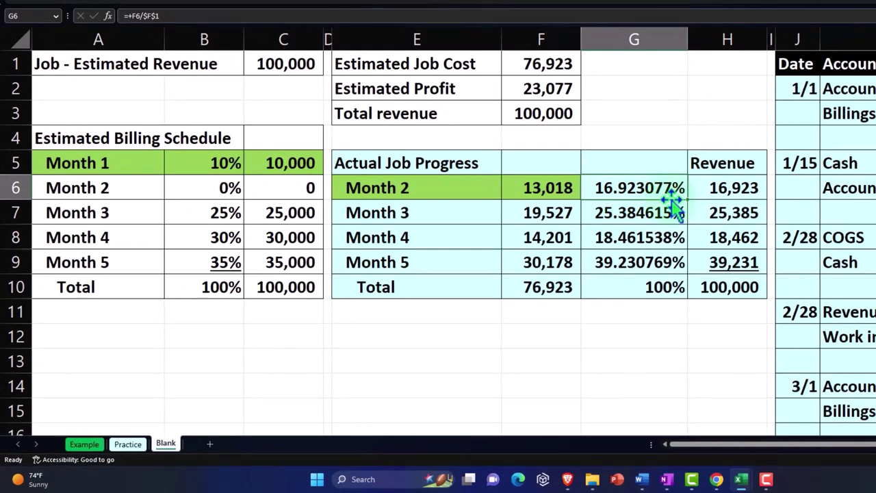
double_click(731, 189)
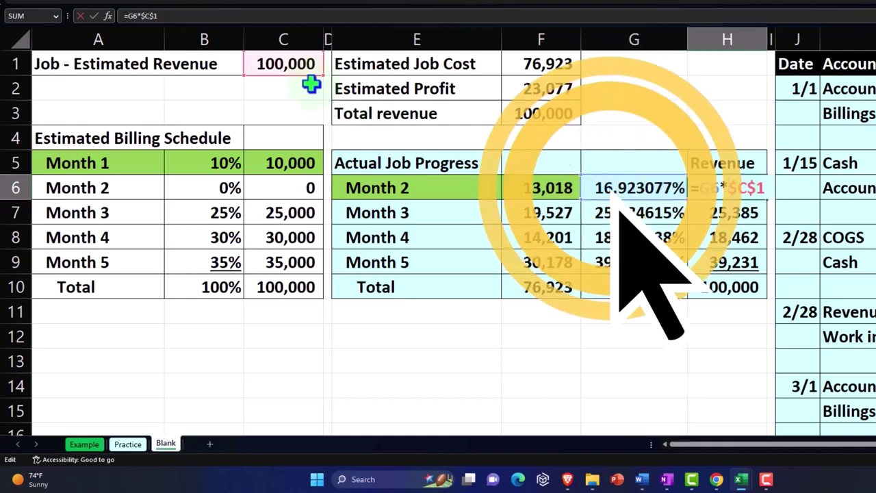
key("Return")
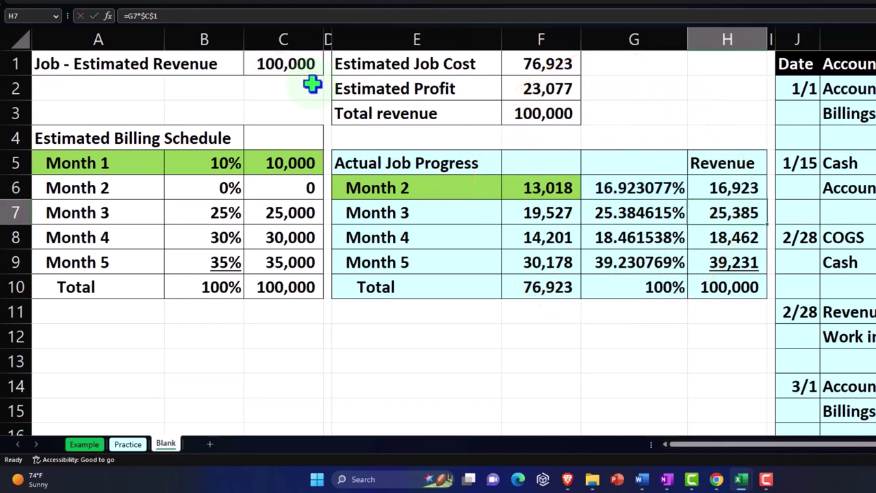
left_click(301, 163)
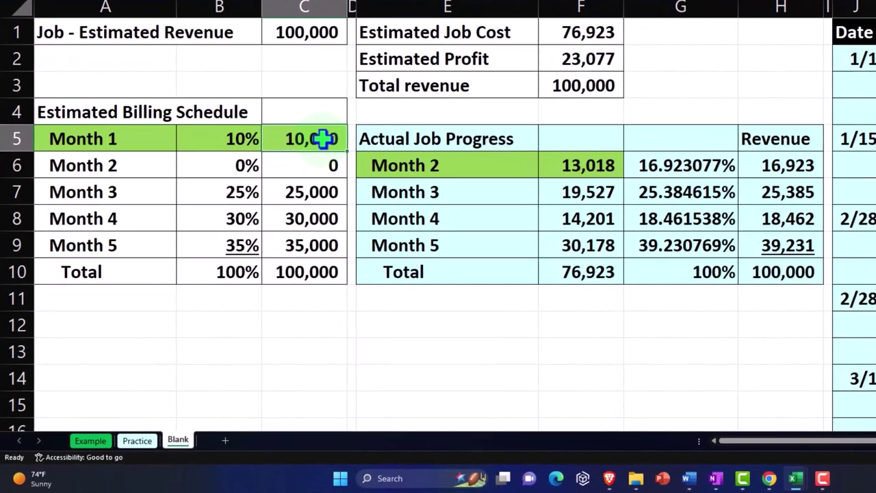
left_click(565, 169)
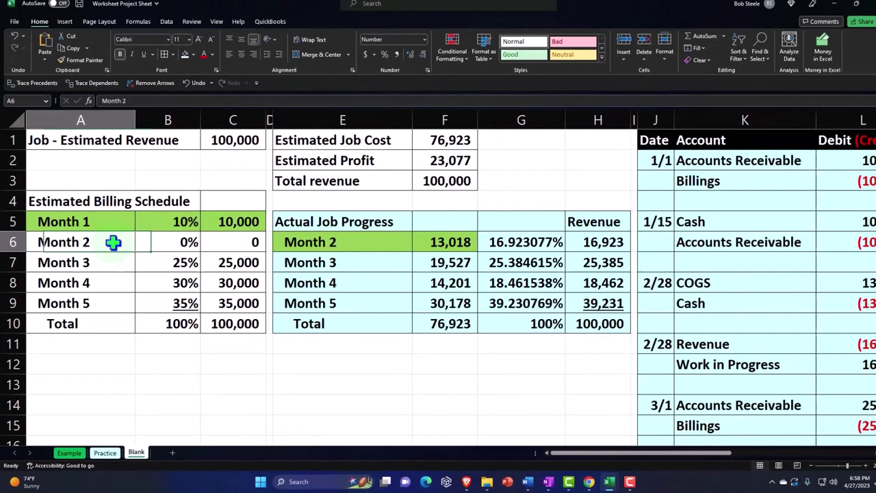
- Fill the Month 2 row of the estimated billing schedule, A6:C6, with the light green used for Month 1
left_click_drag(122, 224, 244, 226)
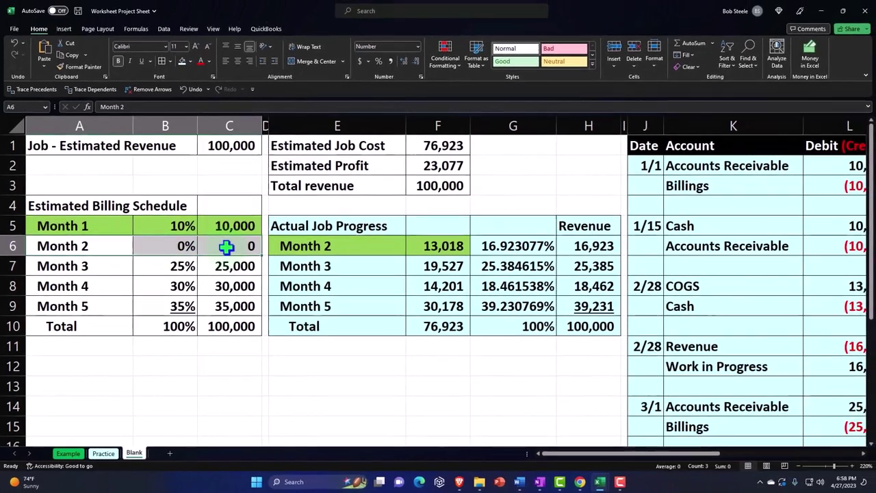
left_click(191, 60)
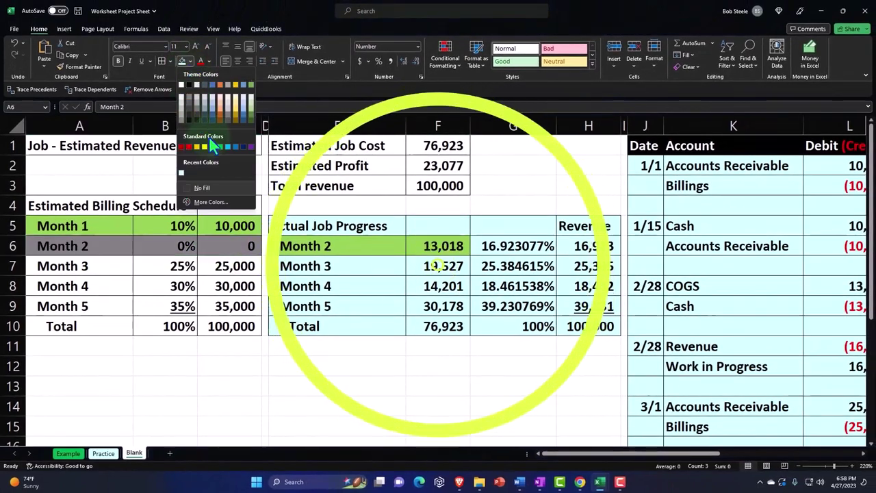
left_click(215, 156)
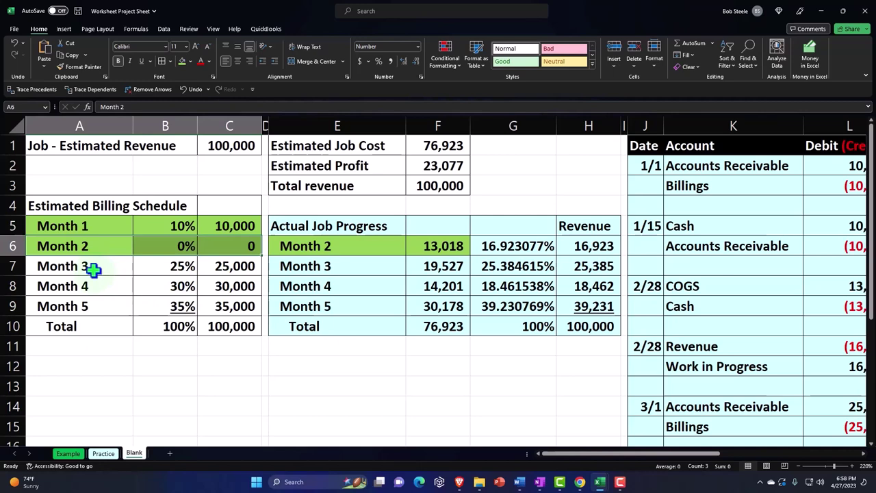
- Fill the Month 3 row of the estimated billing schedule, A7:C7, with the same light green, and switch to the Project 1 overview in QuickBooks
left_click_drag(93, 270, 215, 268)
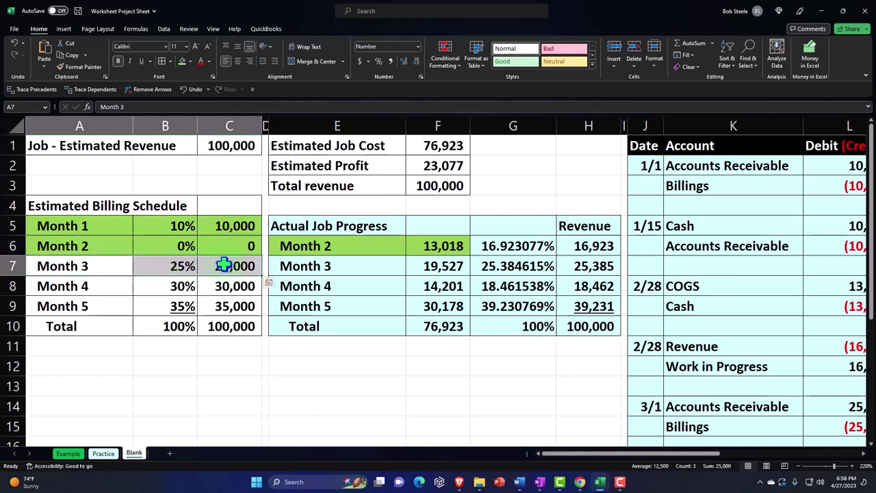
left_click(182, 62)
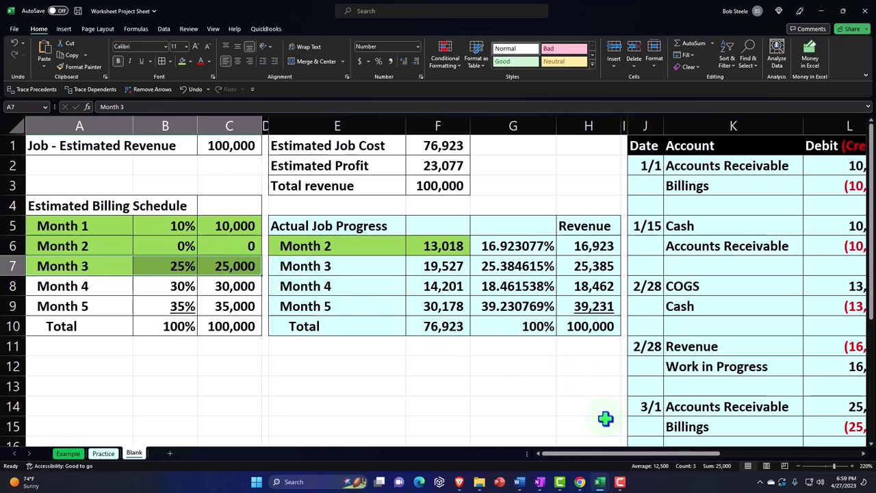
mouse_move(580, 482)
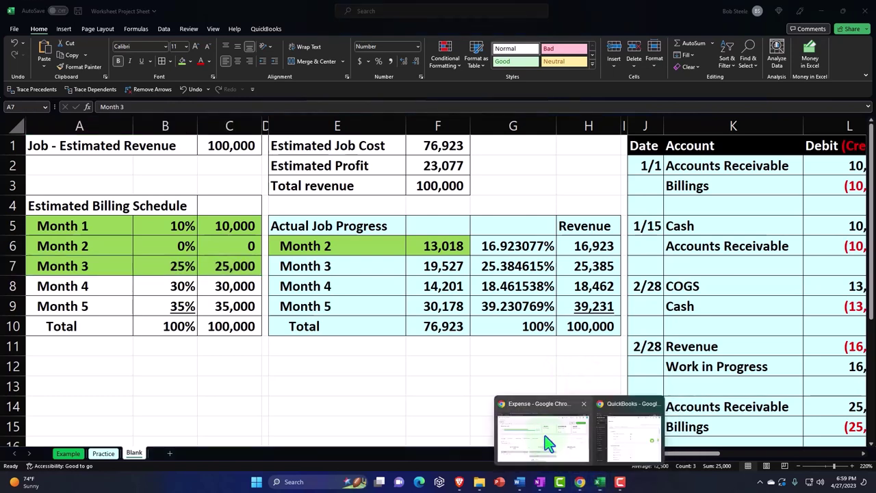
left_click(548, 444)
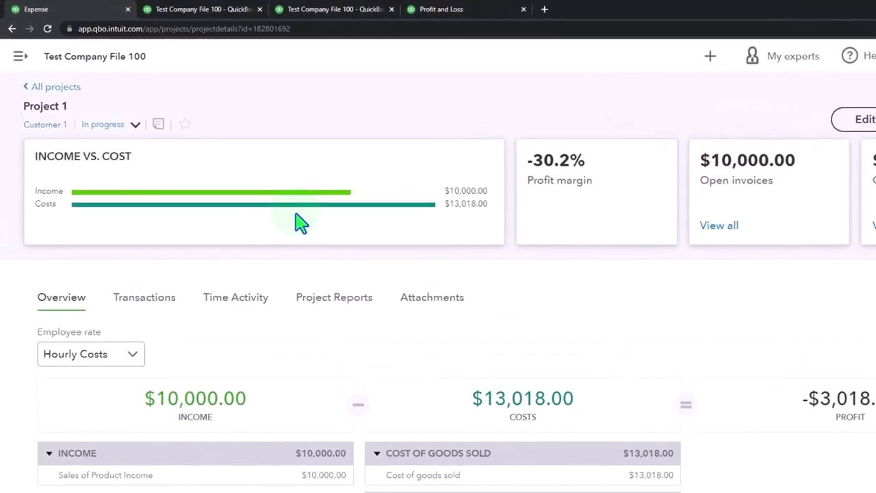
scroll(322, 253, "down", 1)
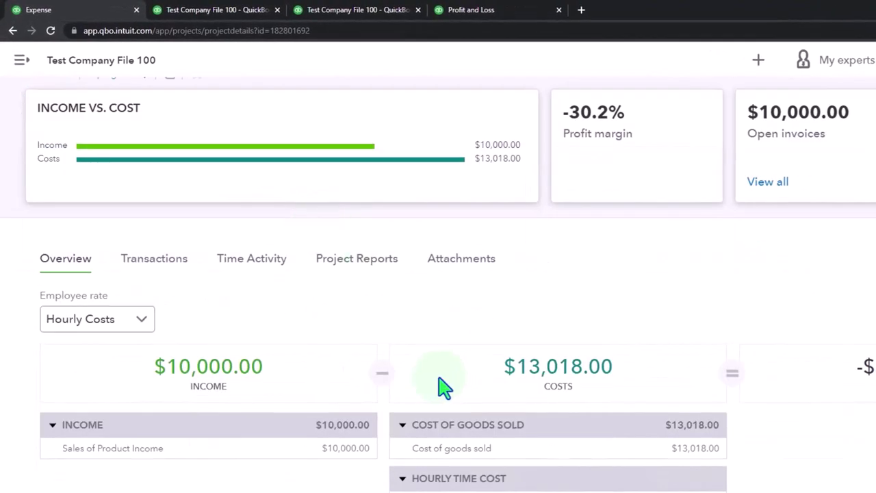
scroll(444, 387, "down", 1)
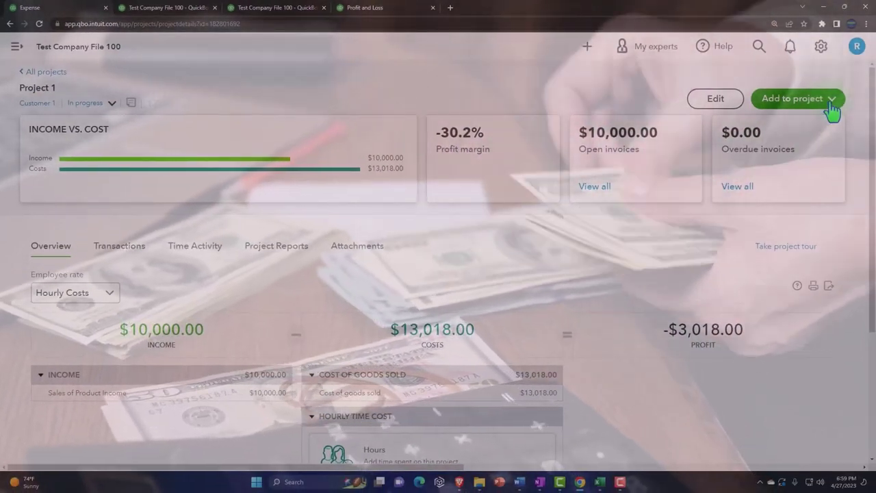
- Record a received payment for Project 1 dated 07/15/2025, deposited to Checking and applied to the outstanding 10,000.00 invoice, and save it
left_click(832, 103)
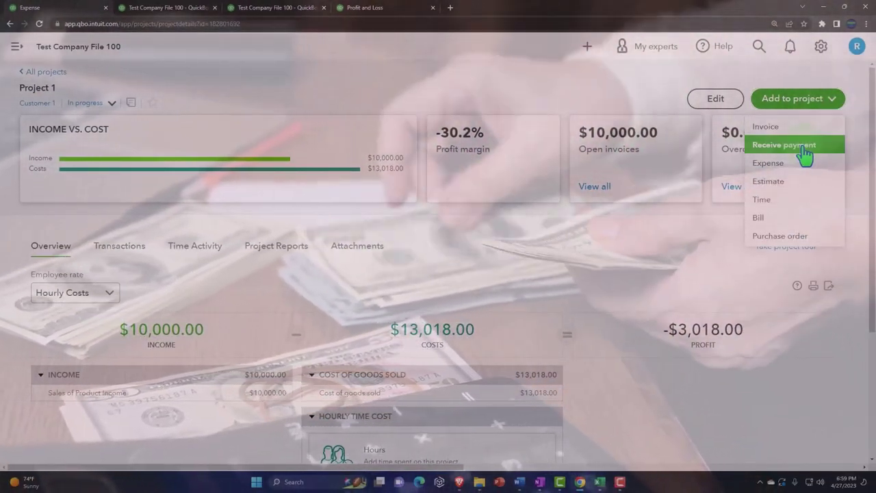
left_click(805, 156)
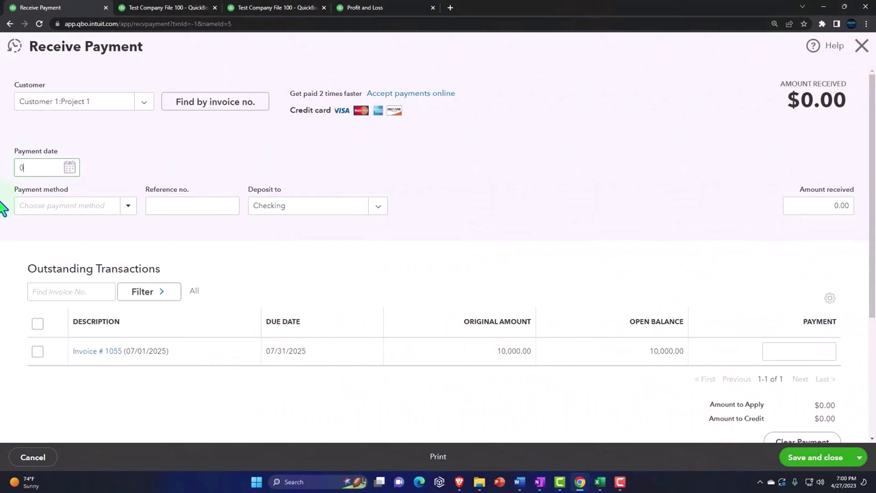
type("5")
key("Tab")
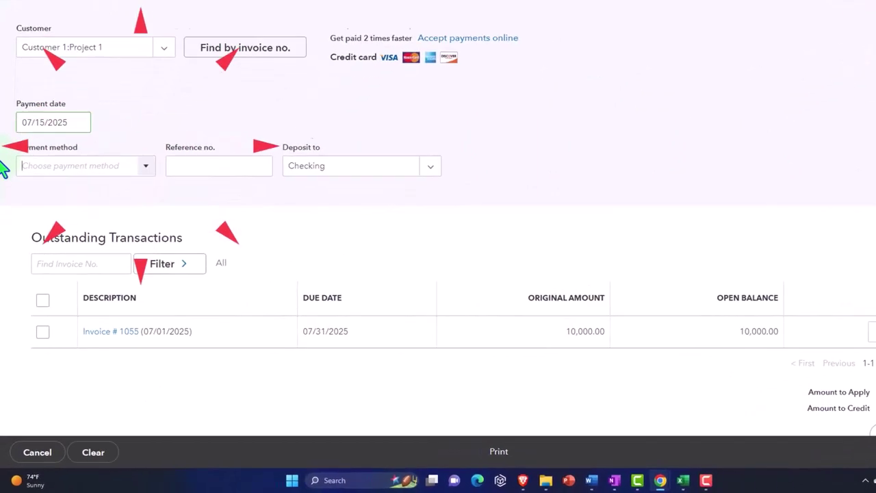
key("Tab")
key("Tab")
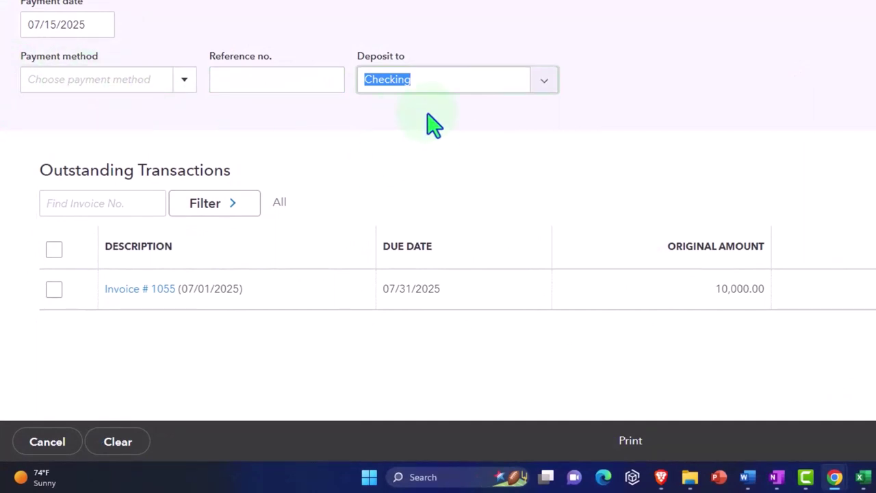
left_click(54, 290)
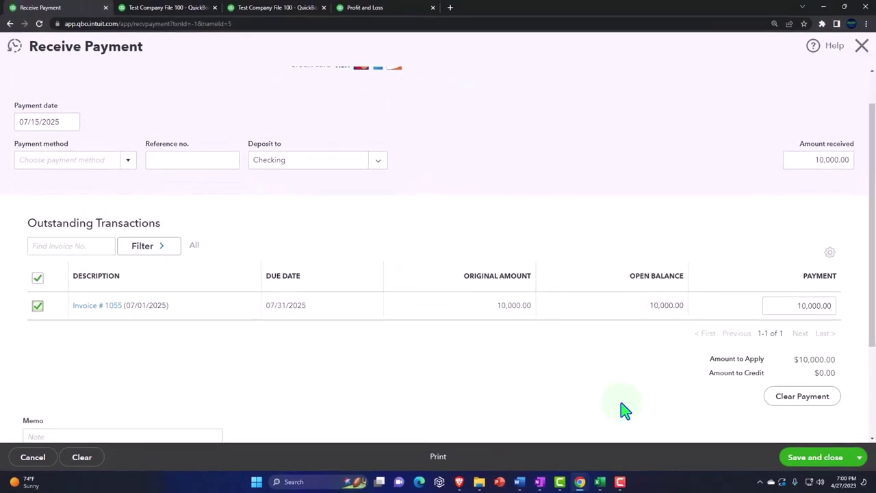
left_click(806, 465)
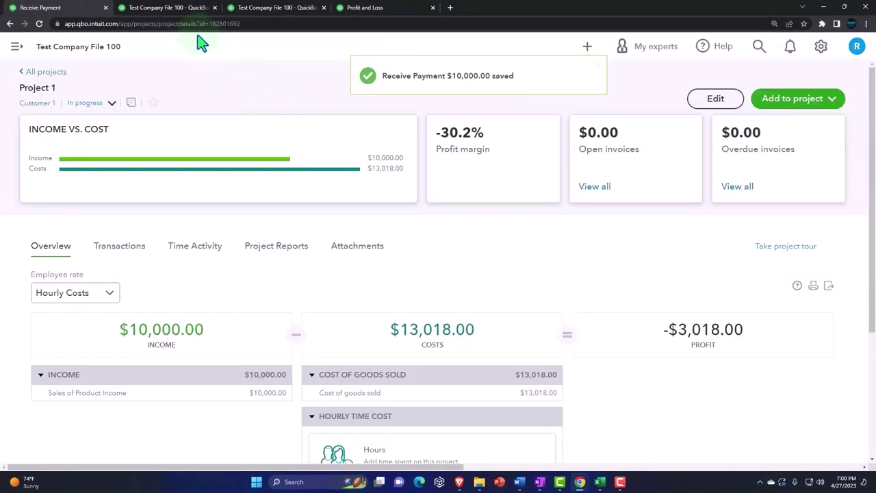
- Rerun the Balance Sheet by class to refresh its Checking and Accounts Receivable balances
left_click(172, 9)
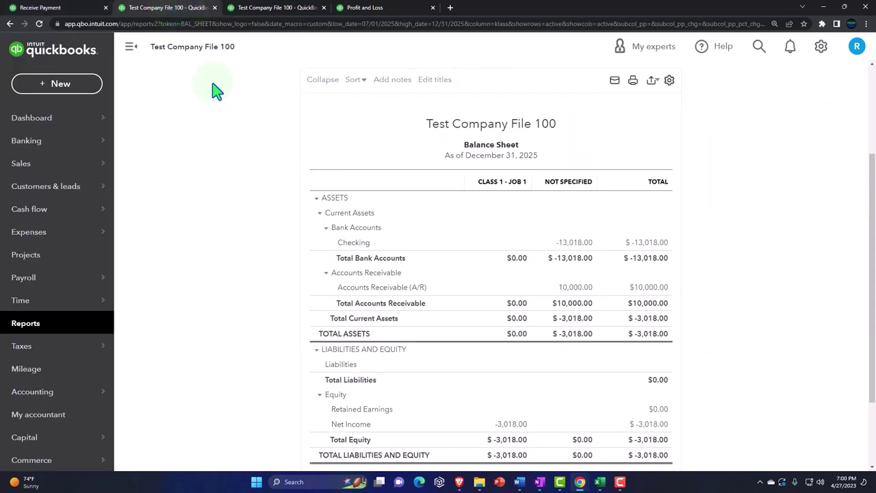
scroll(216, 91, "up", 2)
left_click(636, 177)
scroll(693, 252, "down", 2)
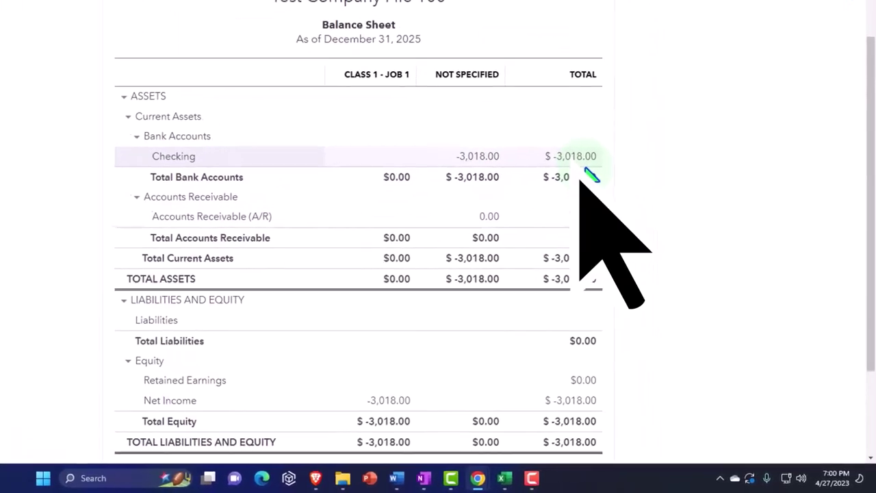
- Examine the transactions behind the Checking total, and return to the Balance Sheet
left_click(573, 159)
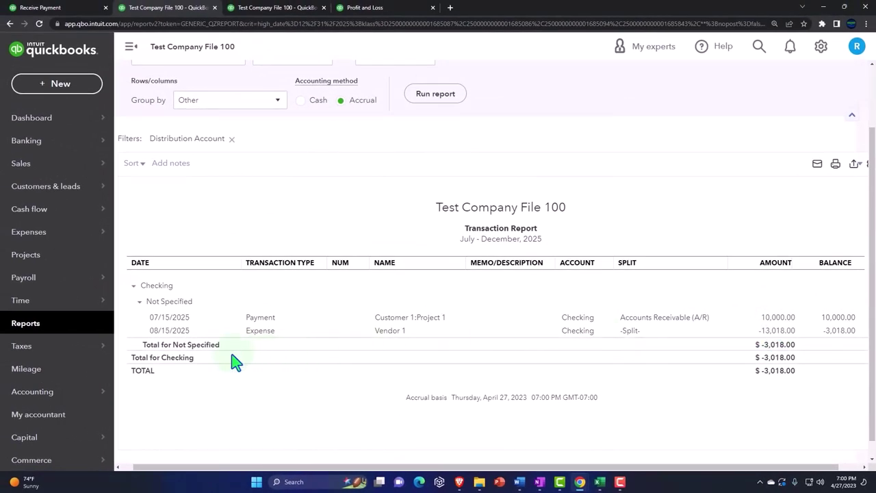
scroll(234, 361, "up", 1)
left_click(162, 74)
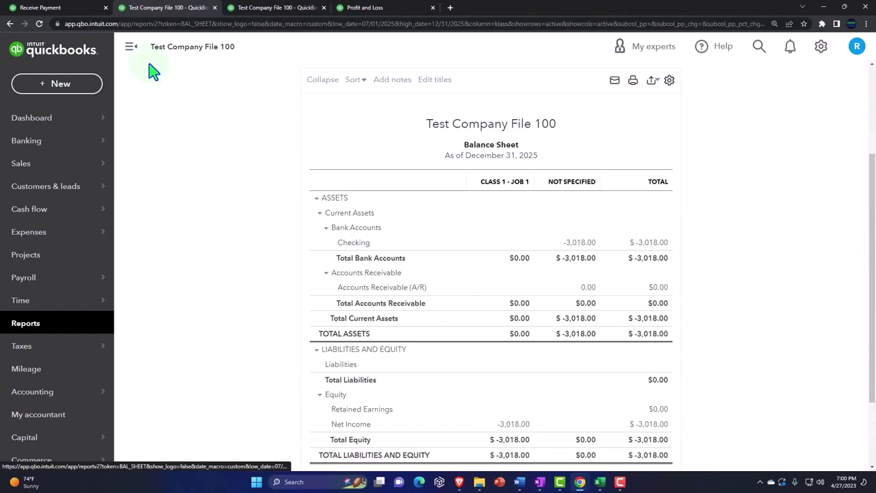
- Go back to the Project 1 overview and start a new invoice for the project
left_click(130, 47)
left_click(65, 8)
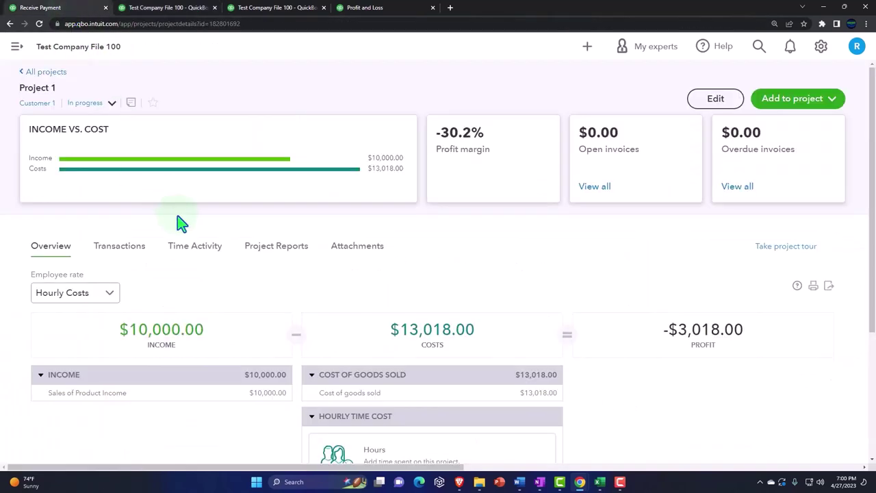
left_click(17, 46)
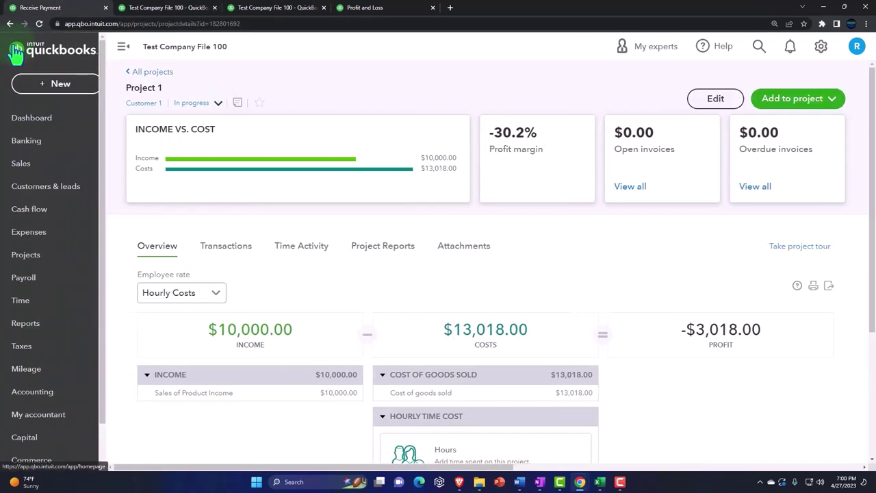
left_click(127, 48)
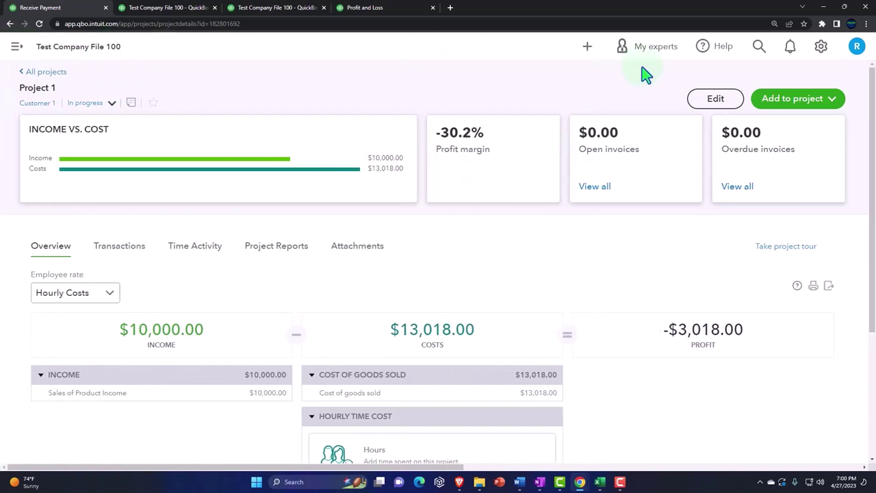
left_click(833, 103)
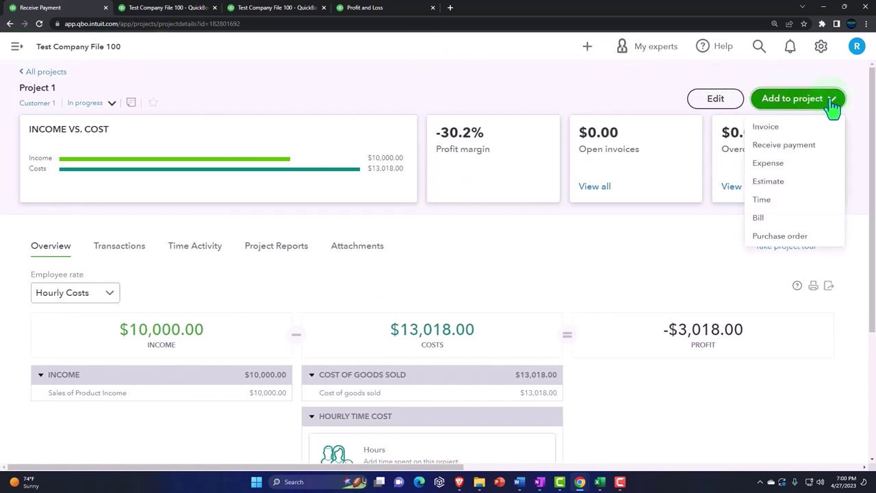
left_click(772, 131)
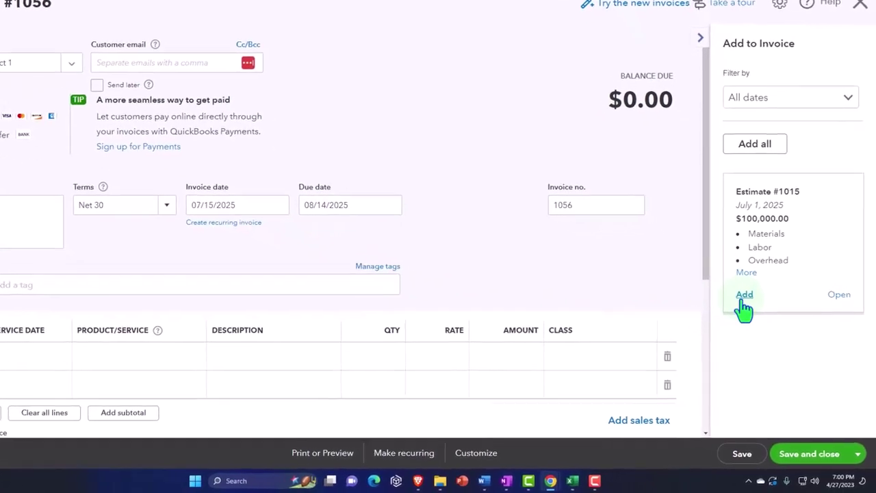
- Add the $100,000.00 estimate to the invoice at 25% of each line, checking the Month 3 billing percentage in the Excel worksheet
left_click(736, 282)
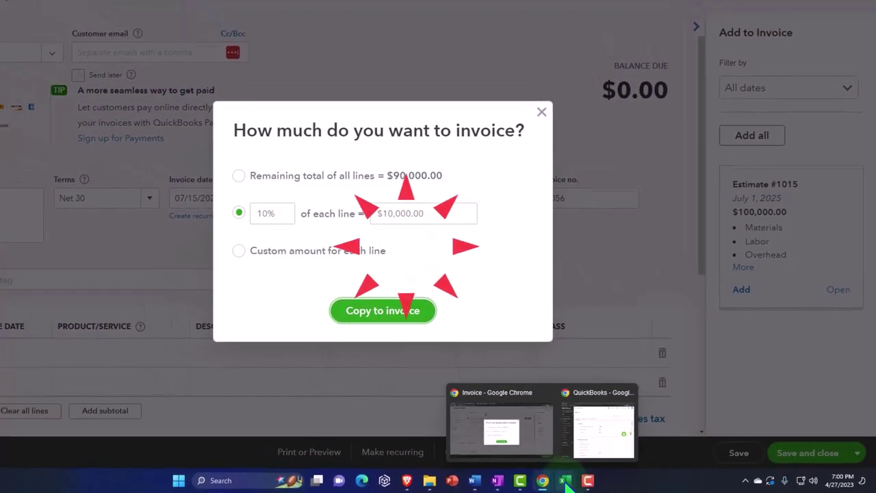
mouse_move(566, 483)
left_click(510, 414)
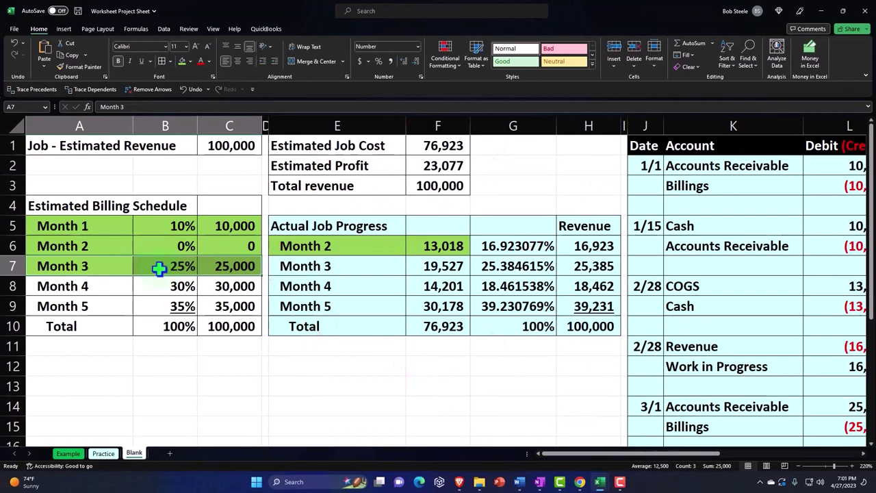
left_click(819, 11)
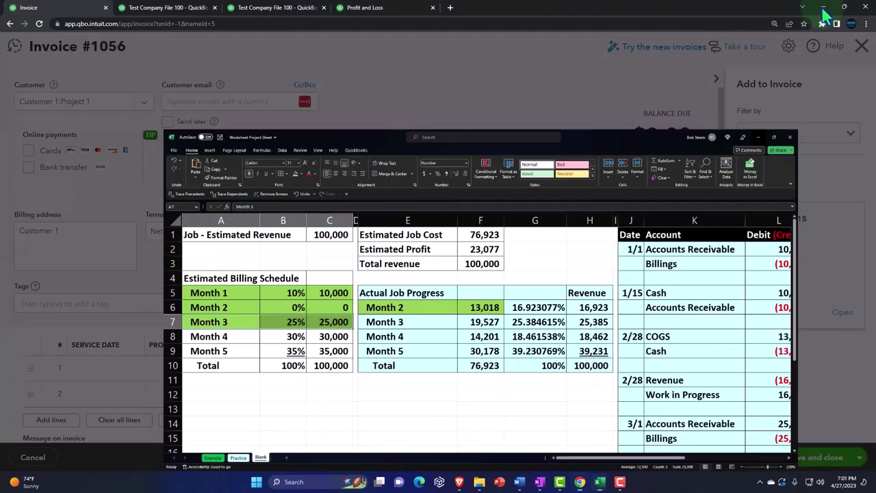
left_click(351, 247)
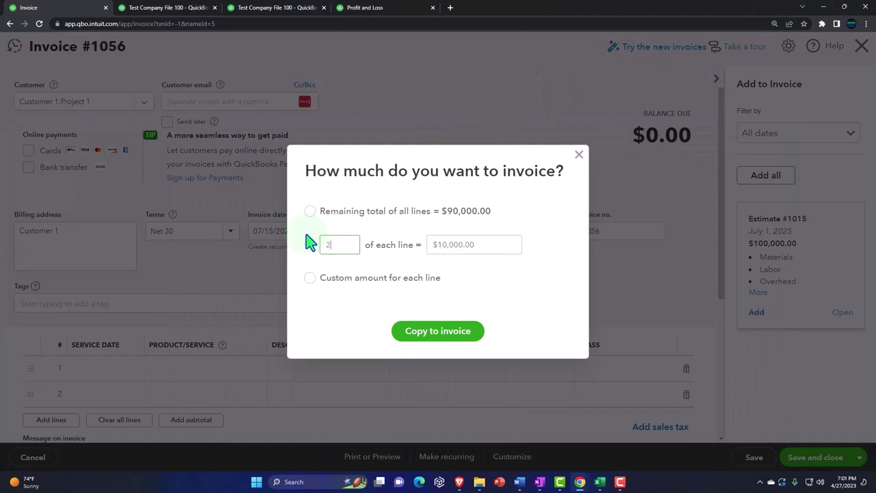
key("Tab")
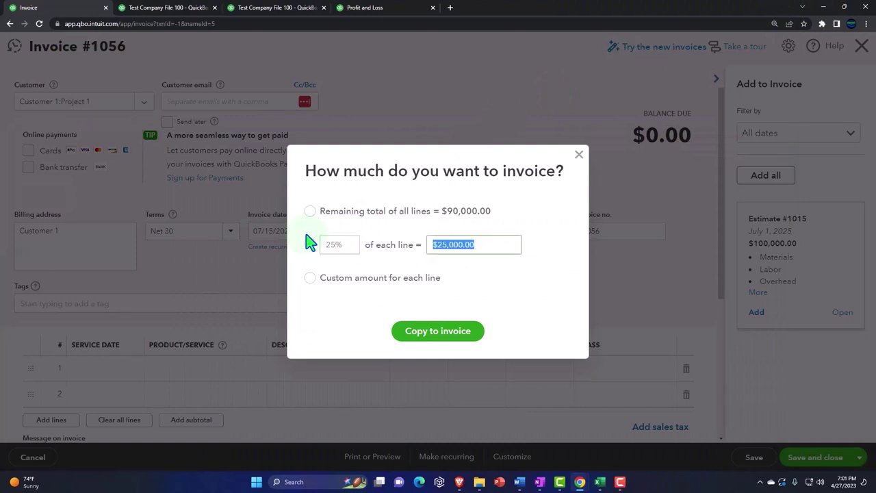
left_click(434, 334)
- Set the invoice date of the Project 1 invoice to 08/01/2025
scroll(434, 337, "down", 1)
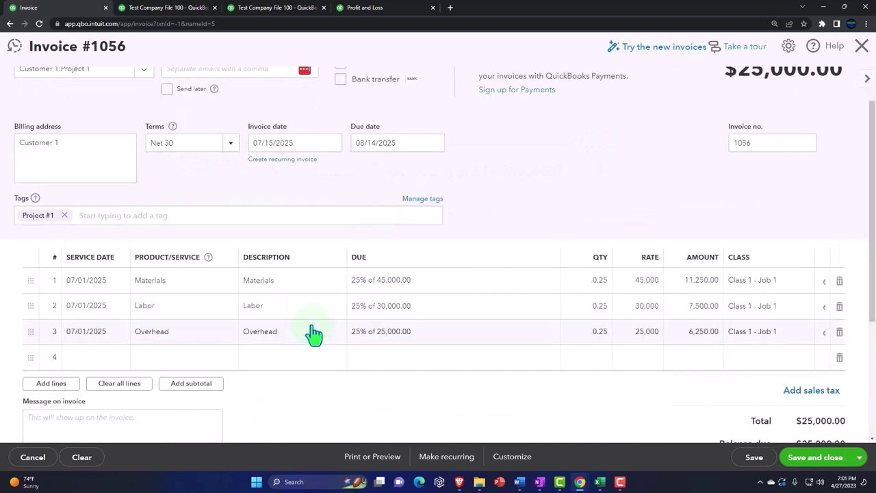
scroll(314, 333, "up", 1)
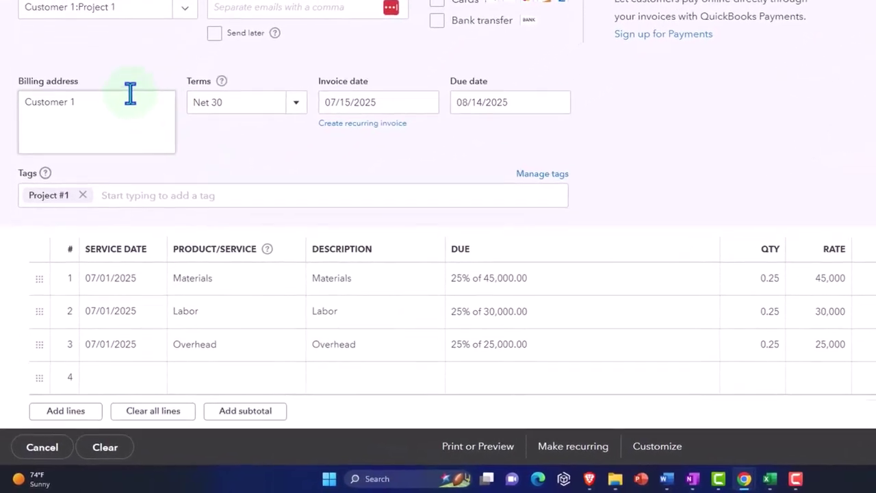
key("Tab")
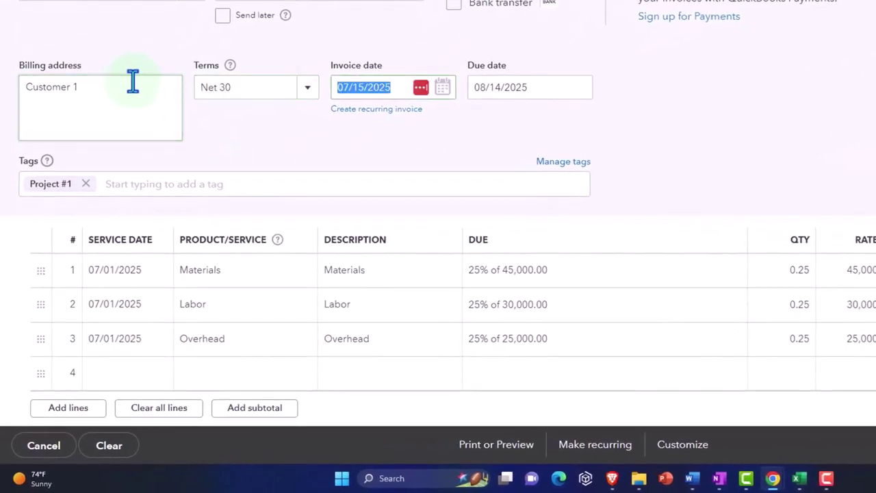
type("08/01/2025")
key("Tab")
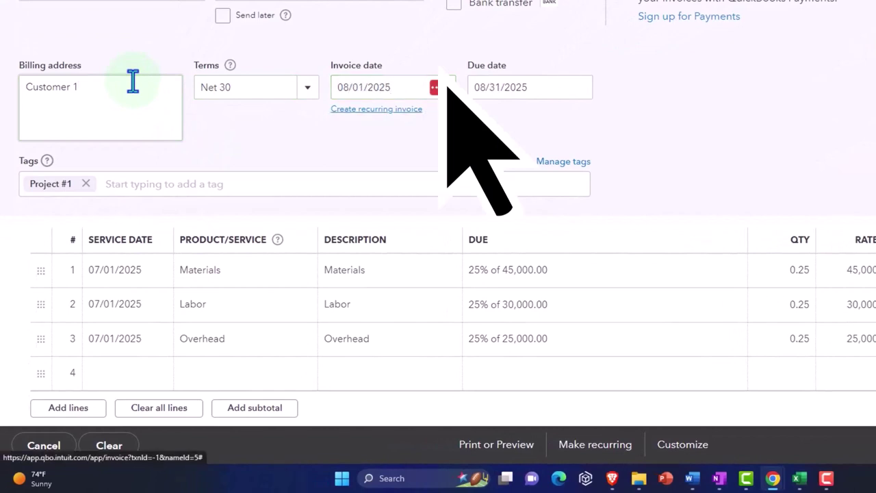
key("Tab")
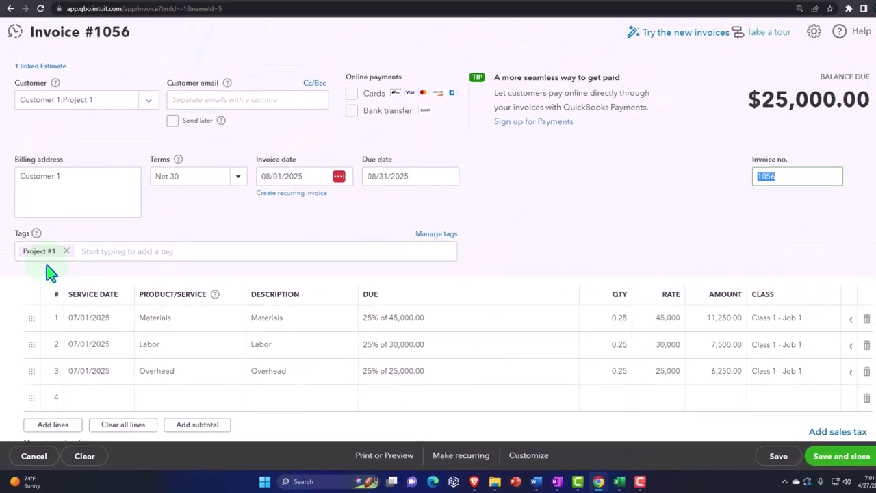
- Check the invoice's class assignments and total, save and close it, and review the income and costs on the Project 1 overview
scroll(46, 265, "down", 1)
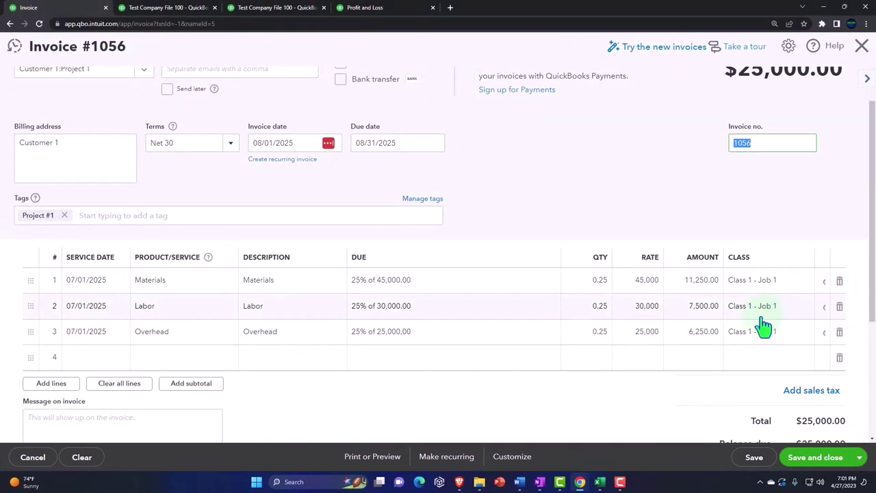
scroll(763, 328, "down", 1)
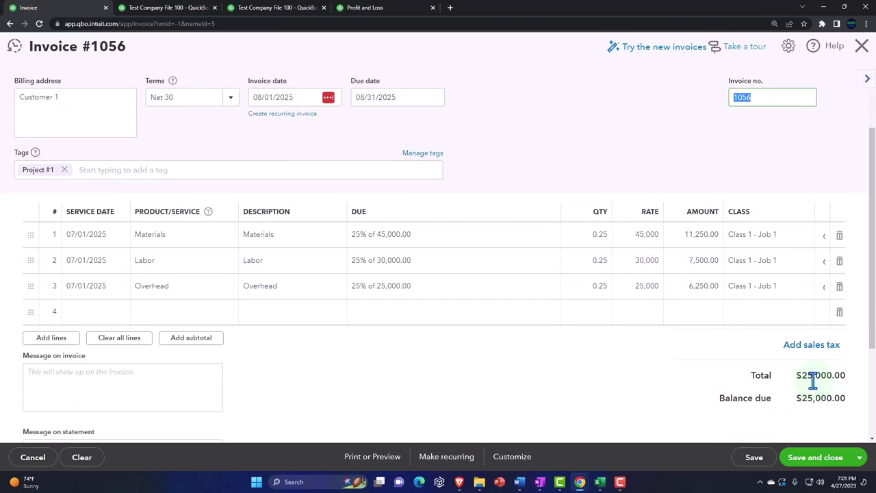
left_click(816, 458)
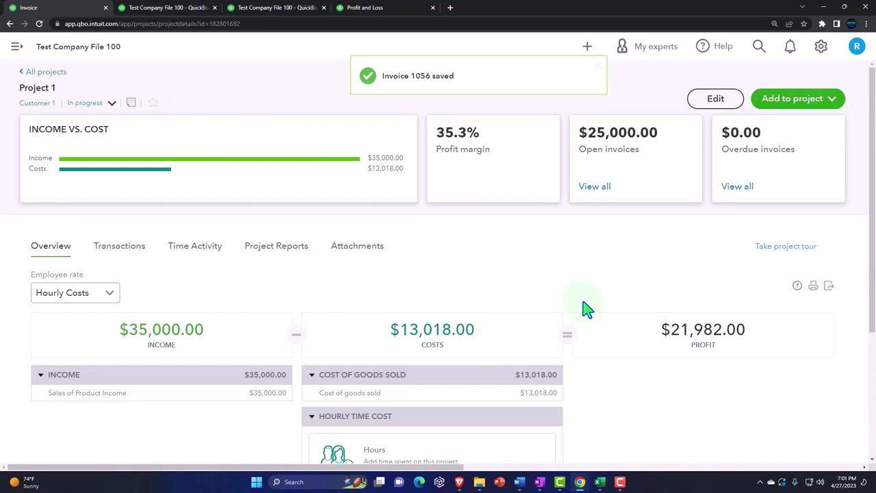
scroll(556, 310, "down", 1)
scroll(556, 309, "down", 1)
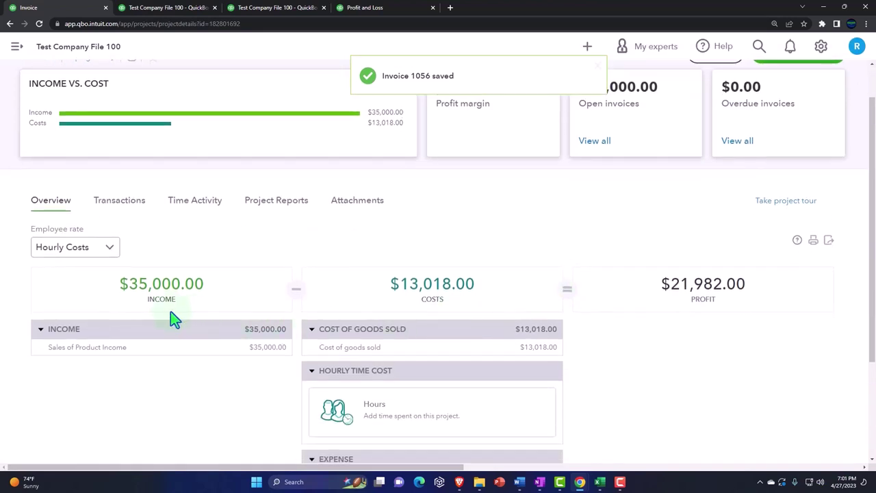
- Rerun the Balance Sheet report by class and review checking, accounts receivable and net income after the new invoice
left_click(152, 8)
scroll(218, 253, "up", 3)
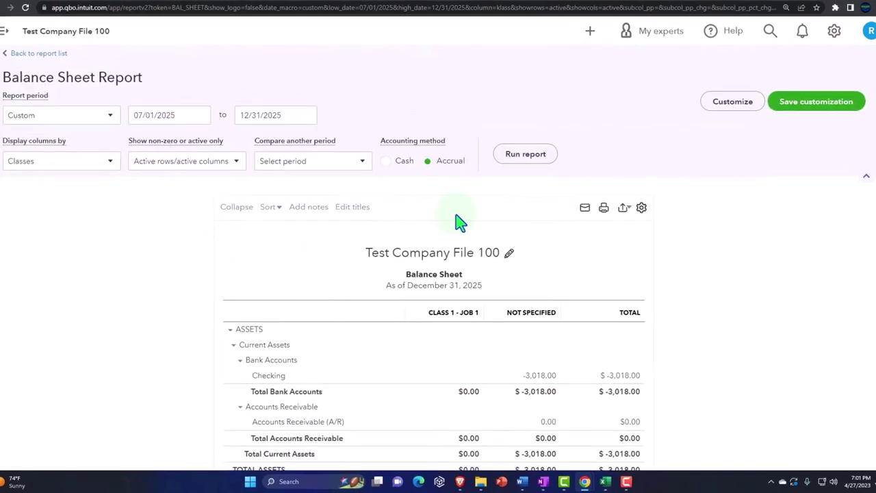
left_click(532, 94)
scroll(532, 95, "down", 3)
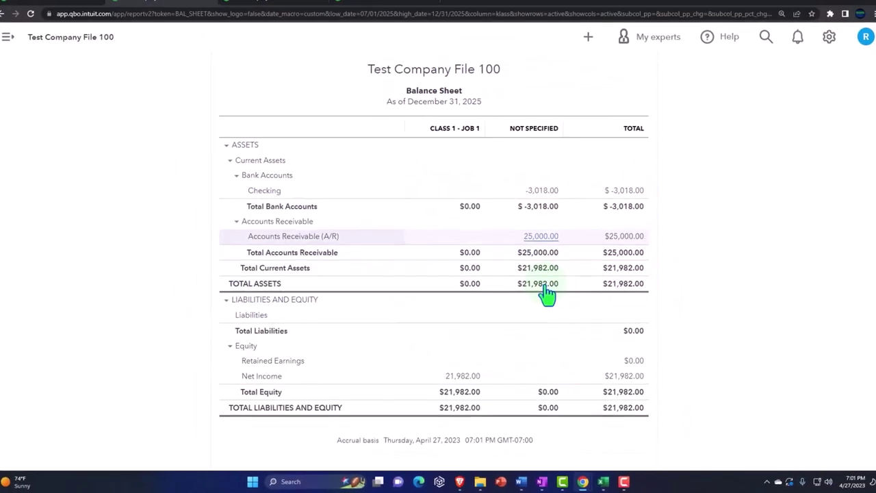
- Rerun the monthly Profit and Loss report for July to December 2025 and review income and costs by month
left_click(280, 9)
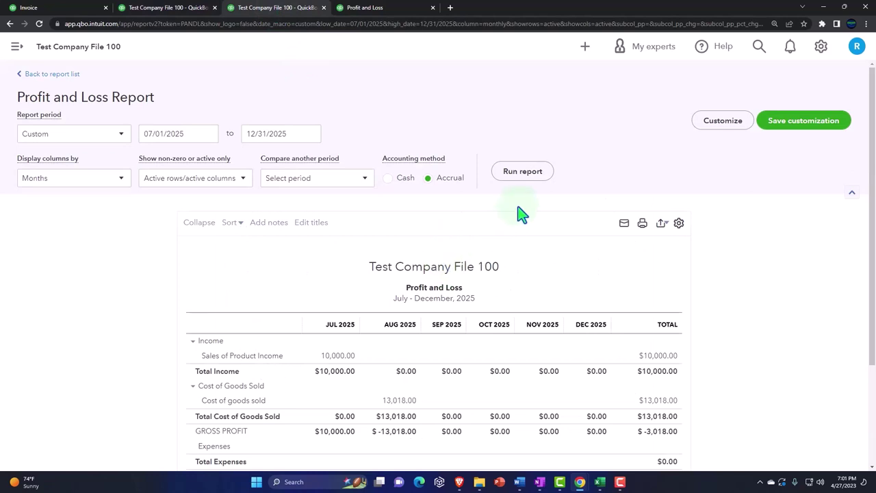
left_click(522, 172)
scroll(525, 184, "down", 2)
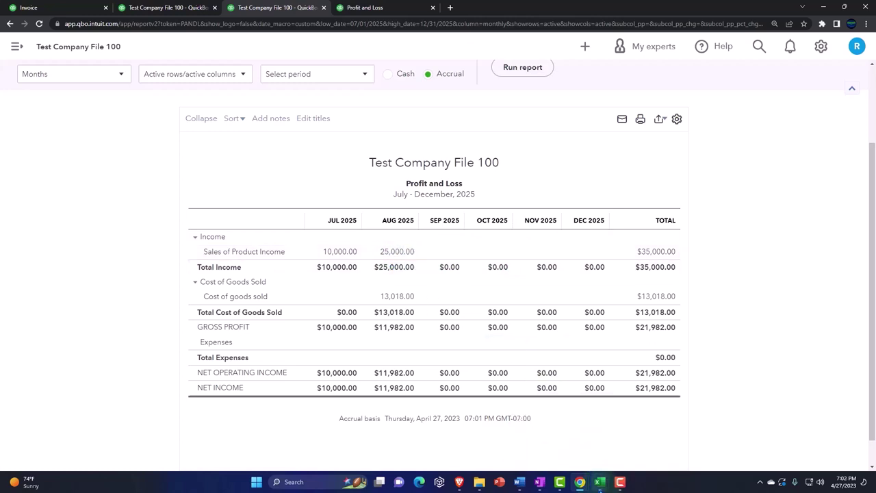
- Switch to the Excel project worksheet and compare the Month 2 and Month 3 earned revenue with the Month 1 and Month 3 billings
mouse_move(600, 481)
left_click(568, 448)
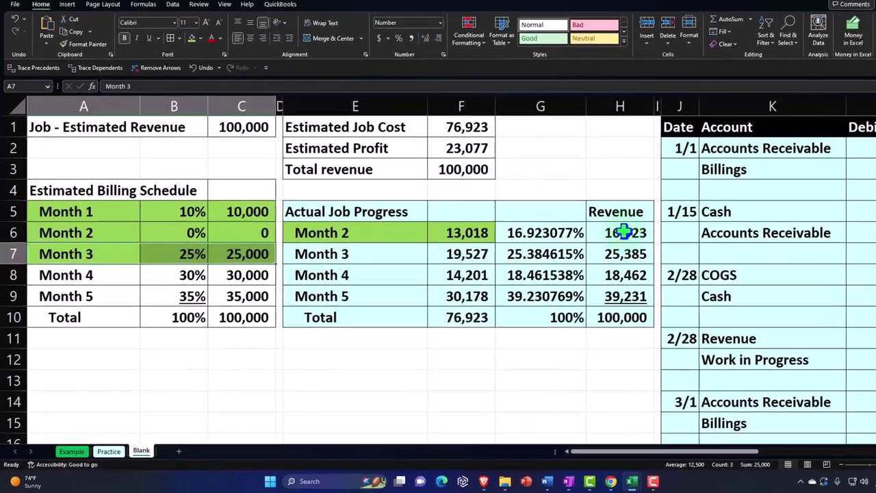
left_click(591, 249)
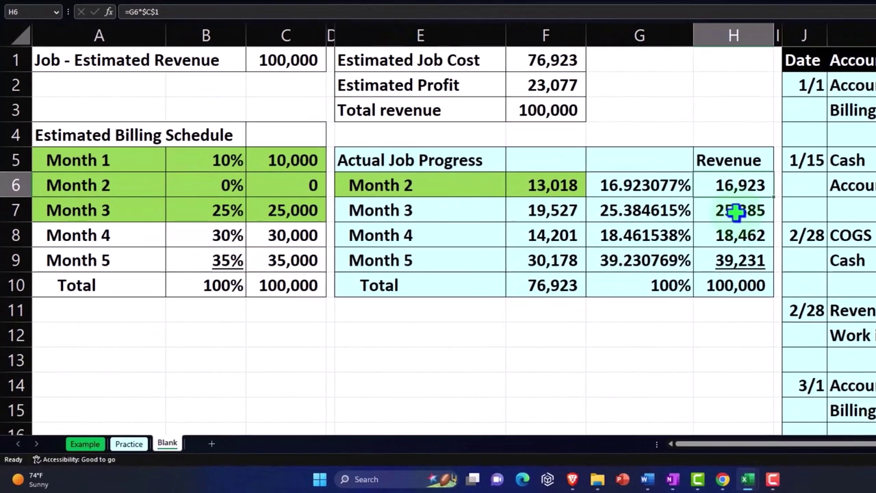
left_click(720, 216)
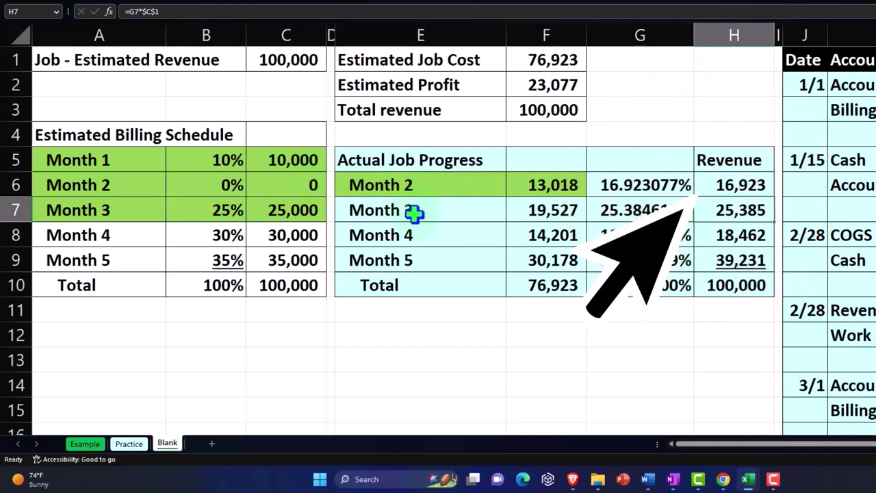
left_click(290, 158)
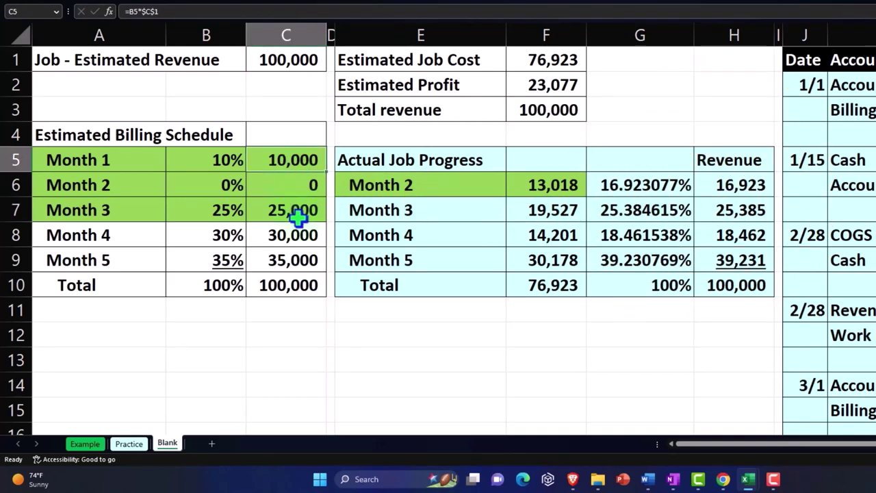
left_click(299, 215)
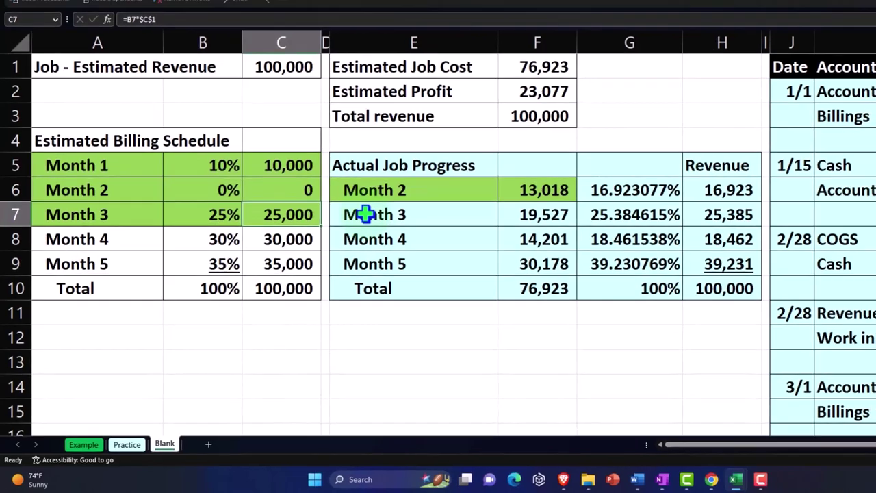
left_click(370, 210)
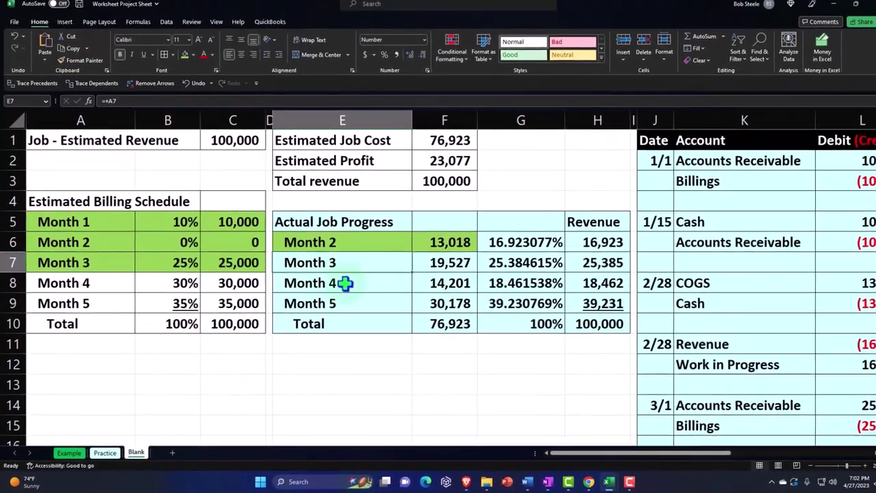
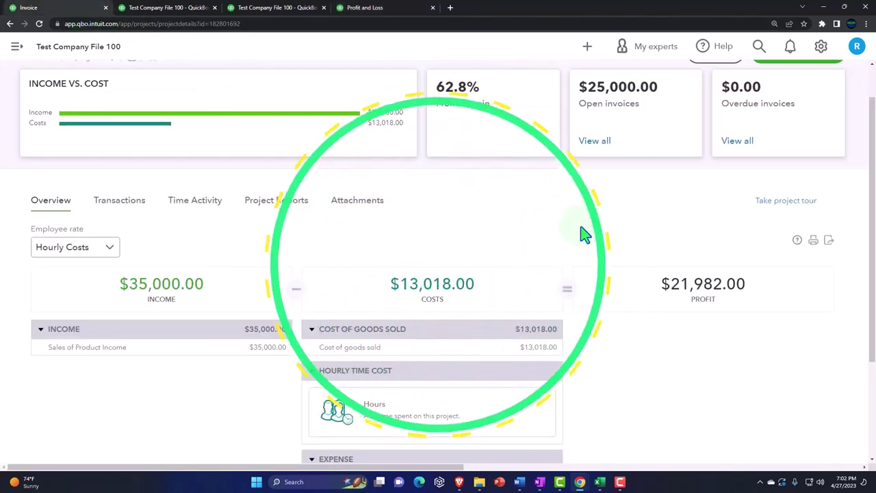
- Receive the Project 1 customer payment for the open $25,000.00 invoice, dated 08/15/2025 and deposited to Checking, and save and close it
scroll(592, 237, "up", 1)
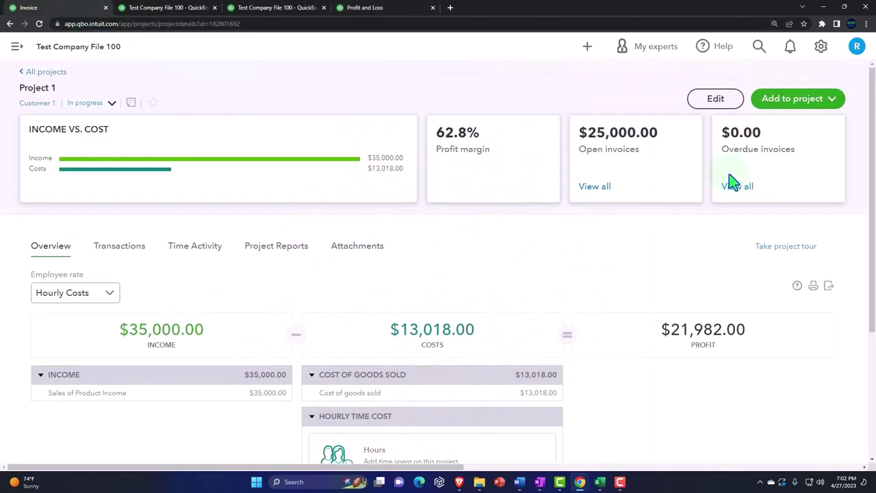
left_click(833, 100)
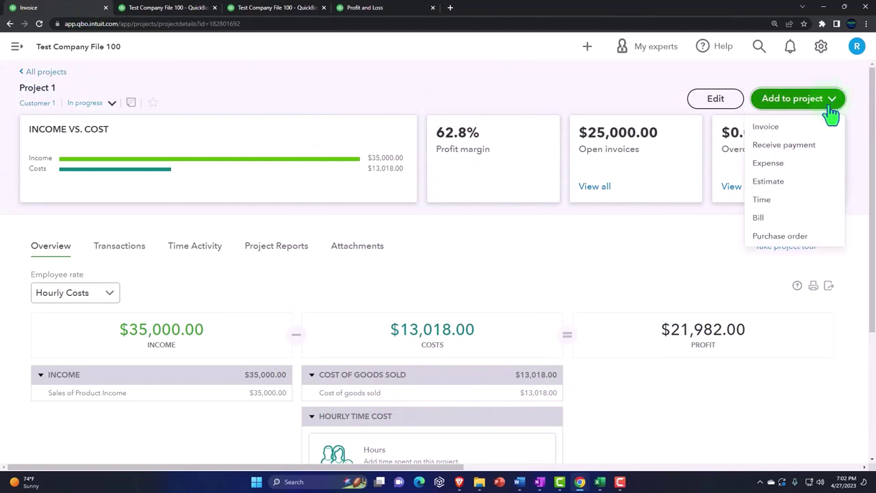
left_click(805, 146)
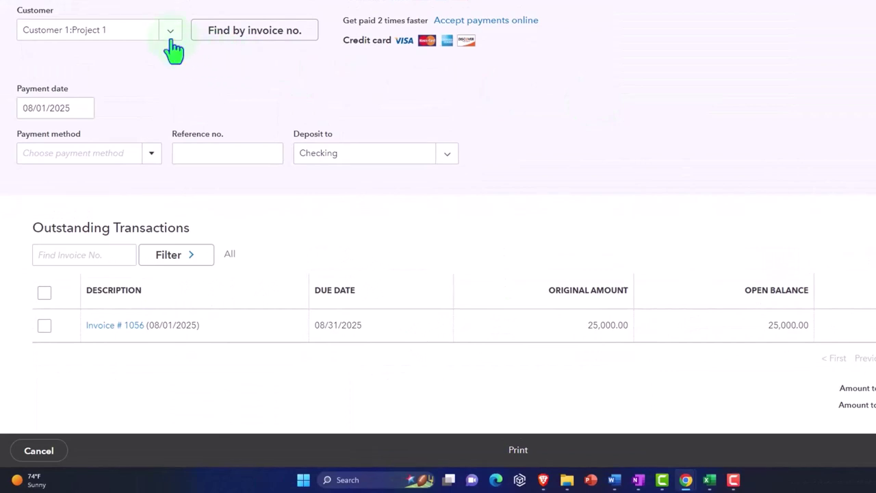
left_click_drag(70, 109, 3, 109)
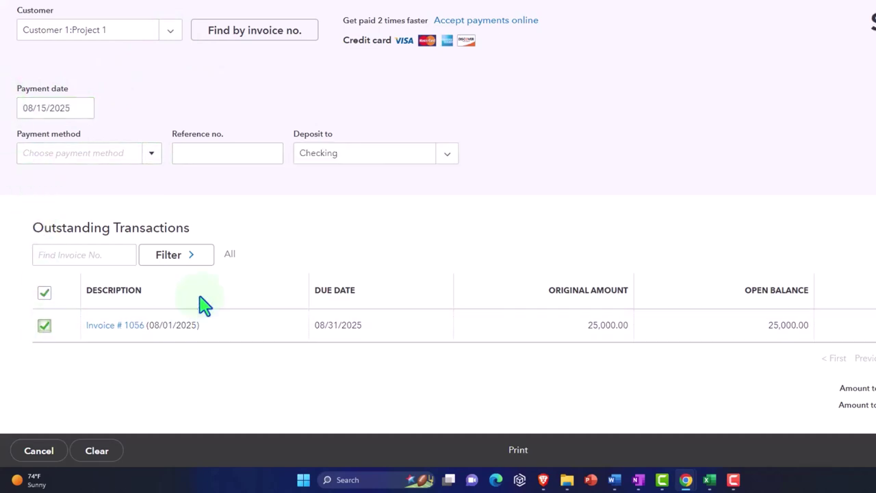
left_click(324, 288)
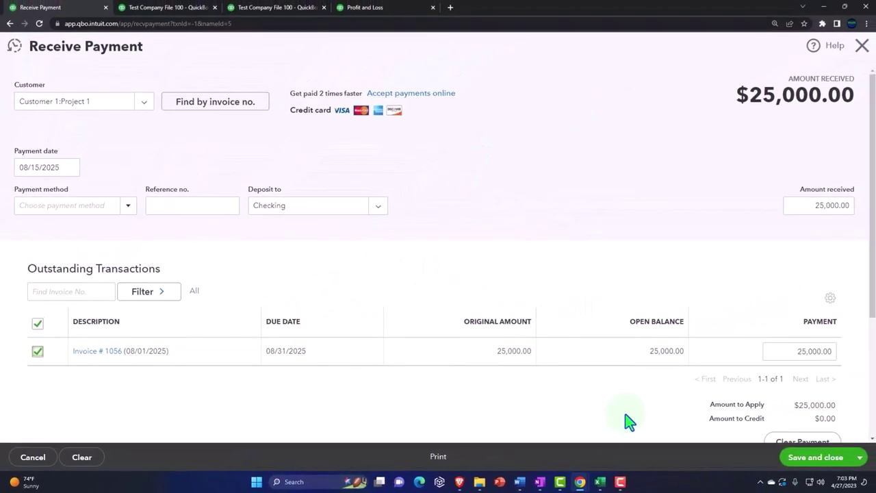
left_click(812, 462)
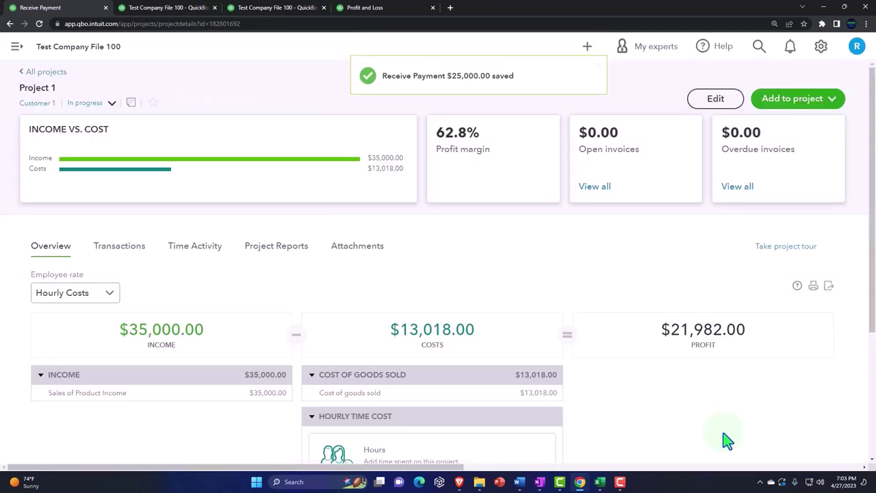
- Rerun the Balance Sheet report and review the checking and accounts receivable balances after the customer payment
left_click(170, 10)
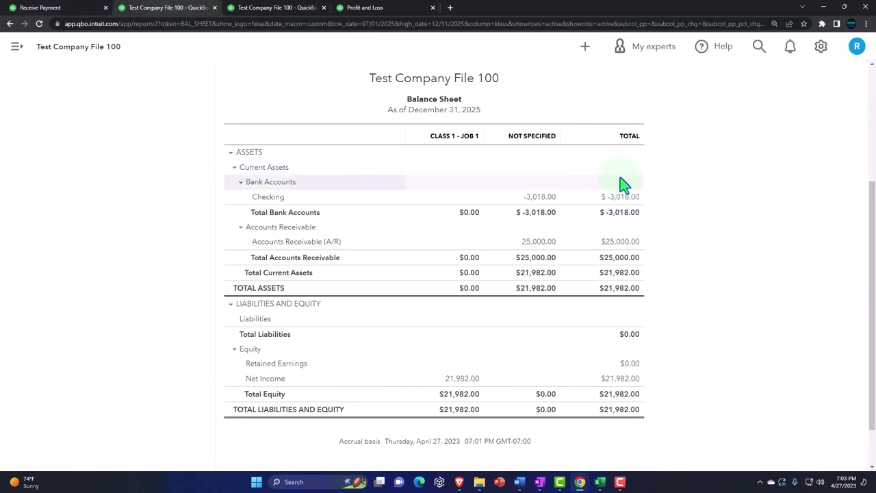
scroll(620, 181, "up", 3)
left_click(515, 166)
scroll(512, 172, "down", 2)
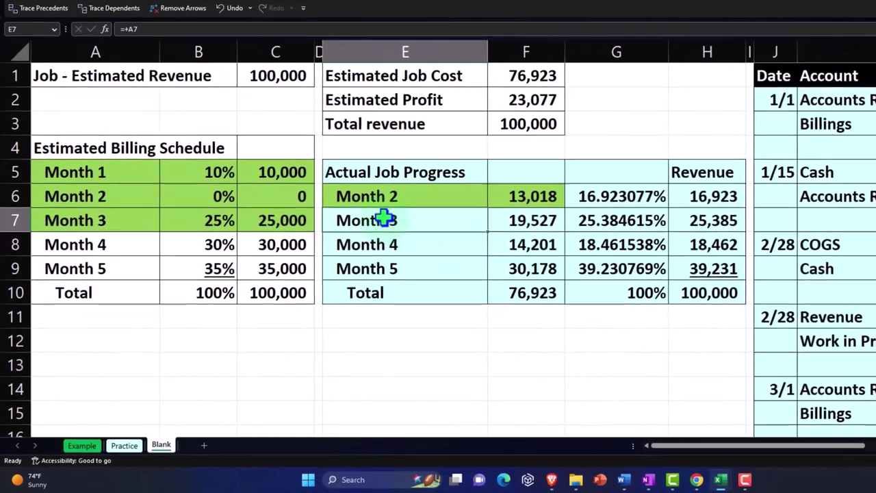
- Highlight the Month 3 label and cost under Actual Job Progress in green in the Excel worksheet, and return to QuickBooks
left_click_drag(385, 218, 500, 217)
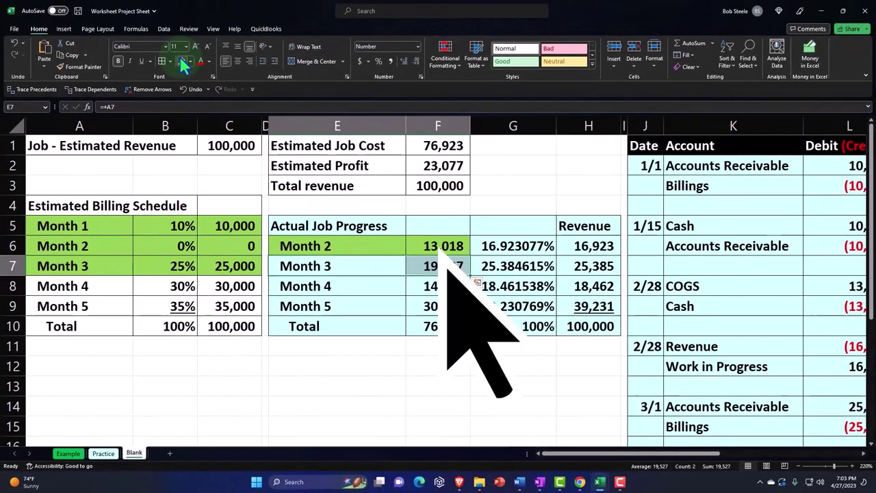
left_click(197, 26)
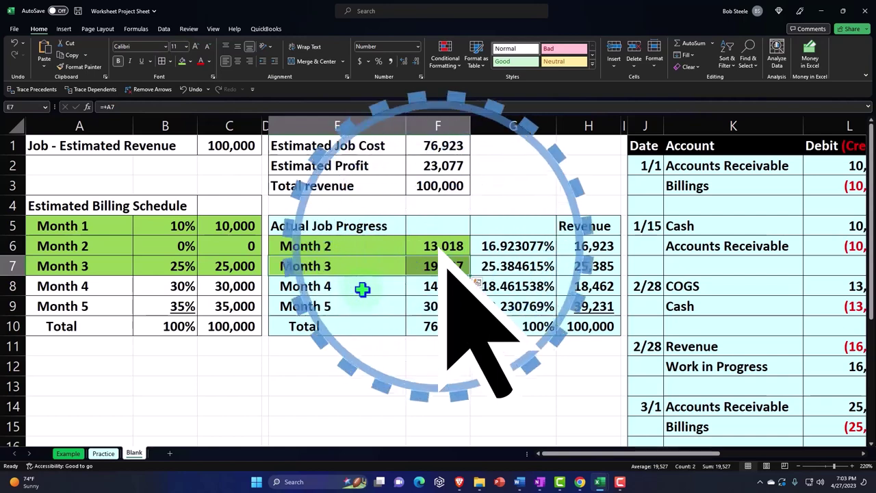
left_click(799, 11)
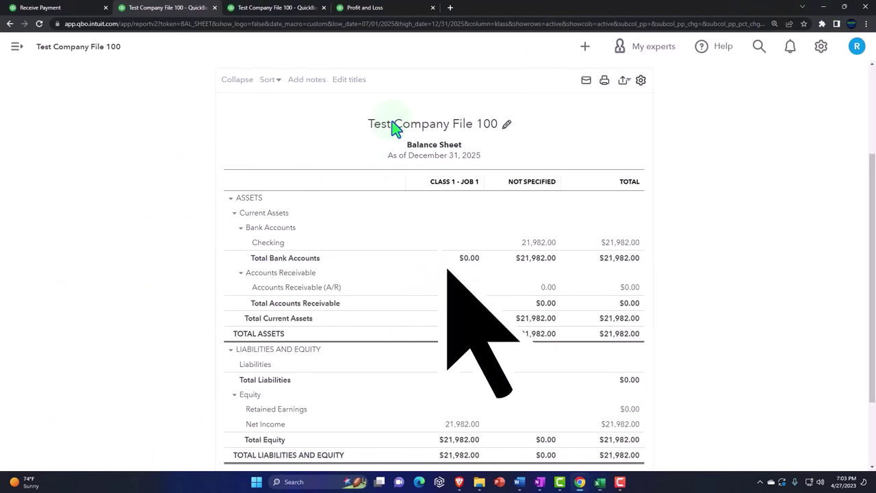
- Go back to the Project 1 overview and start a new expense for the project with Vendor 1 as payee
left_click(74, 11)
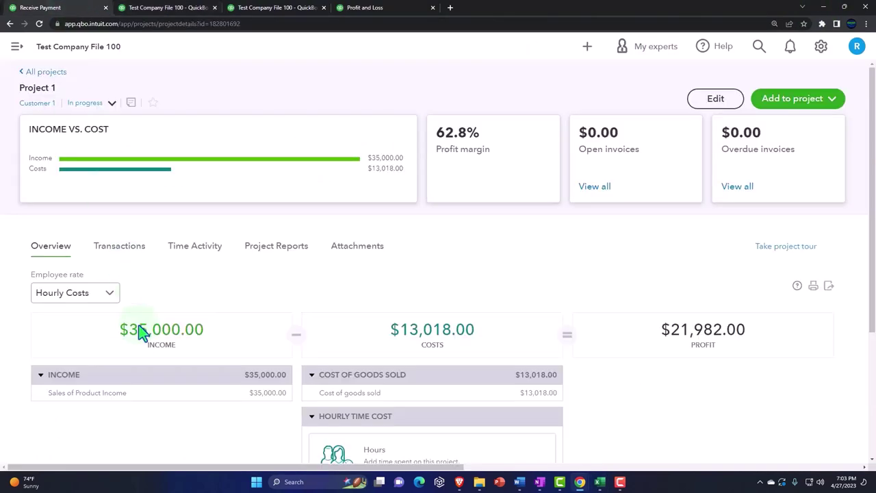
left_click(832, 102)
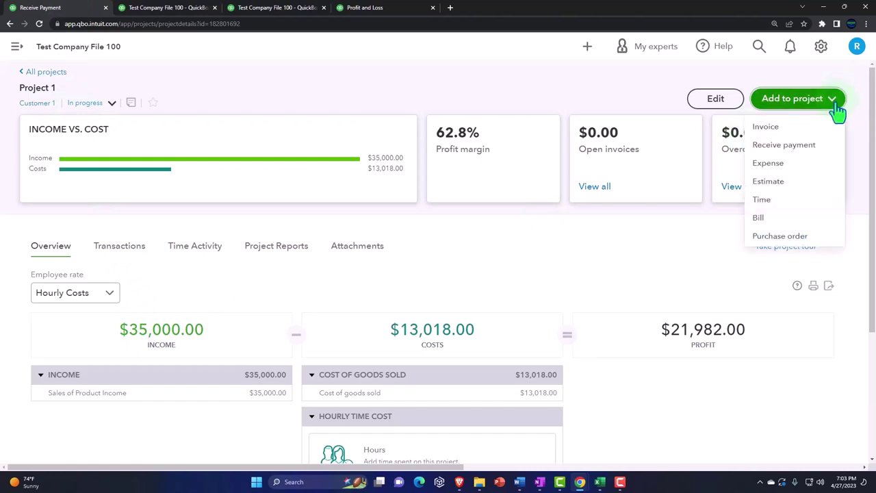
left_click(787, 167)
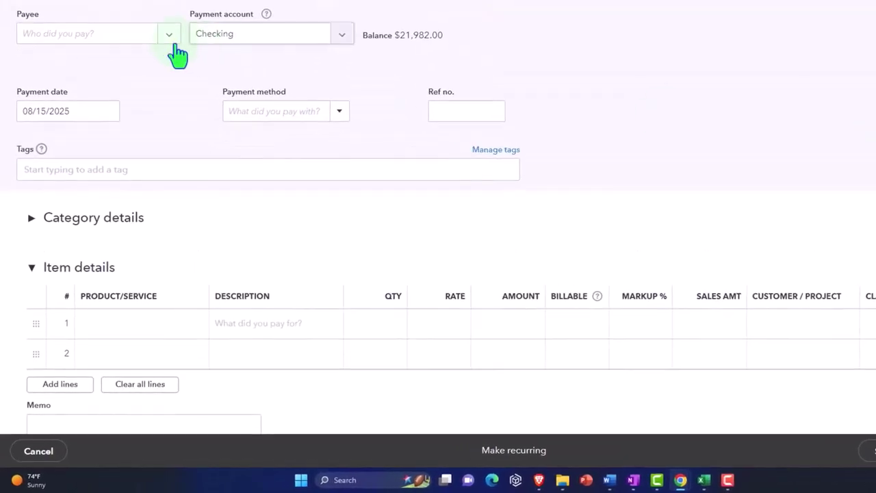
left_click(170, 39)
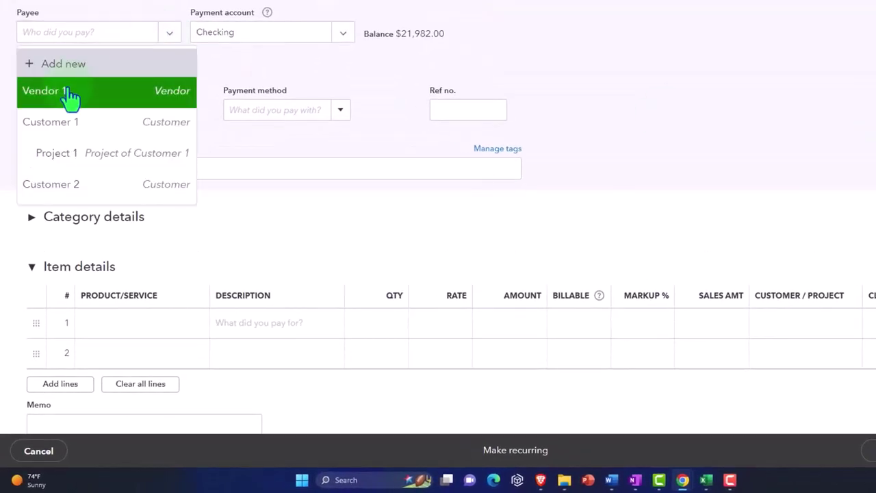
left_click(44, 90)
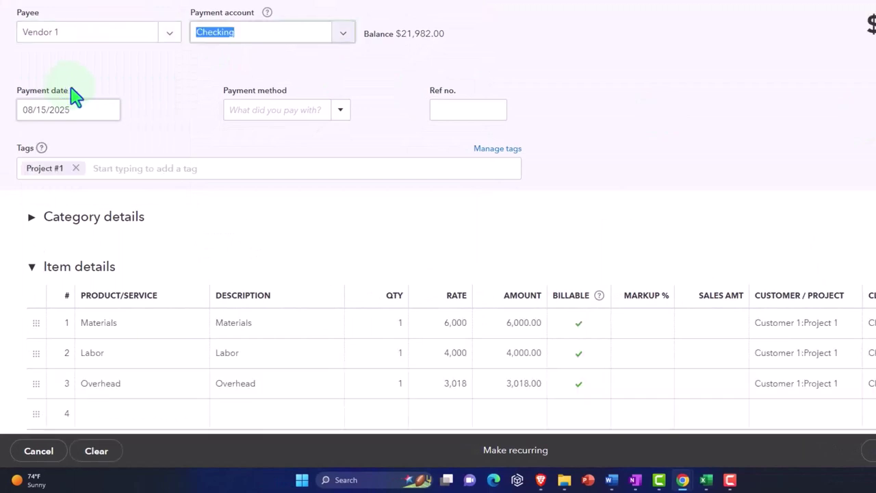
- Set the expense's payment date to 08/15/2025, checking the Month 3 entries in the Excel worksheet, and leave the payment method blank
left_click(73, 91)
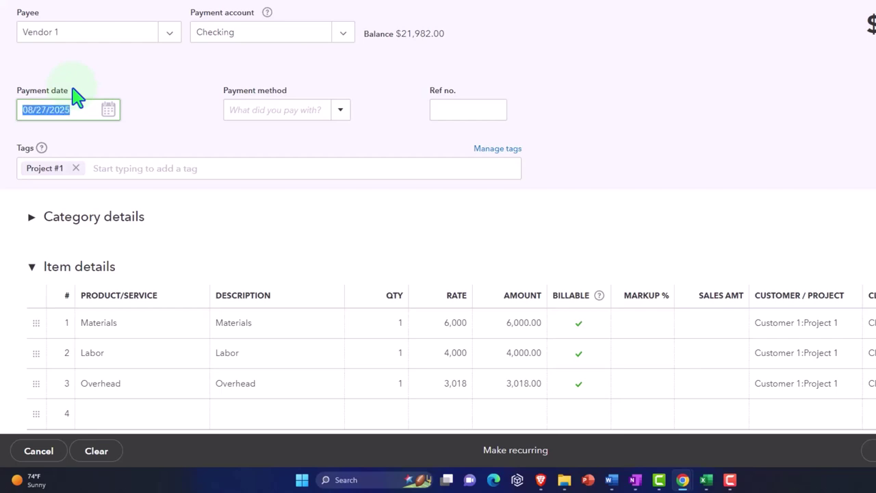
key("plus")
key("plus")
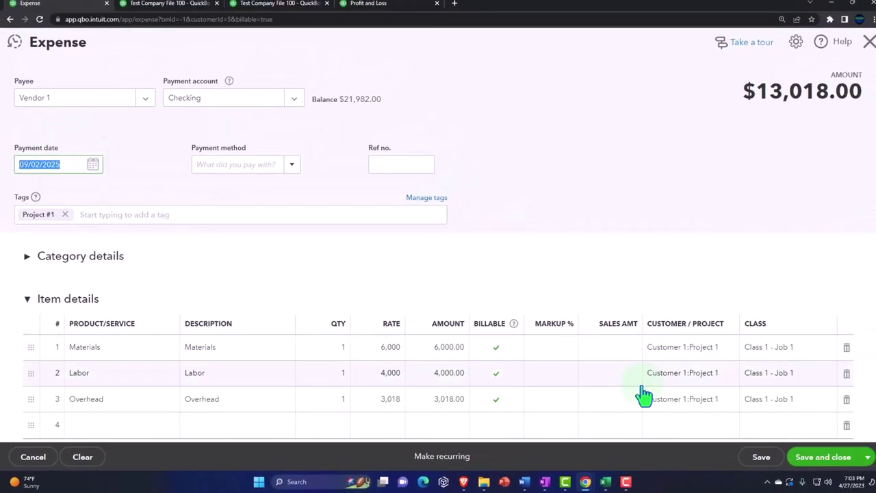
mouse_move(605, 482)
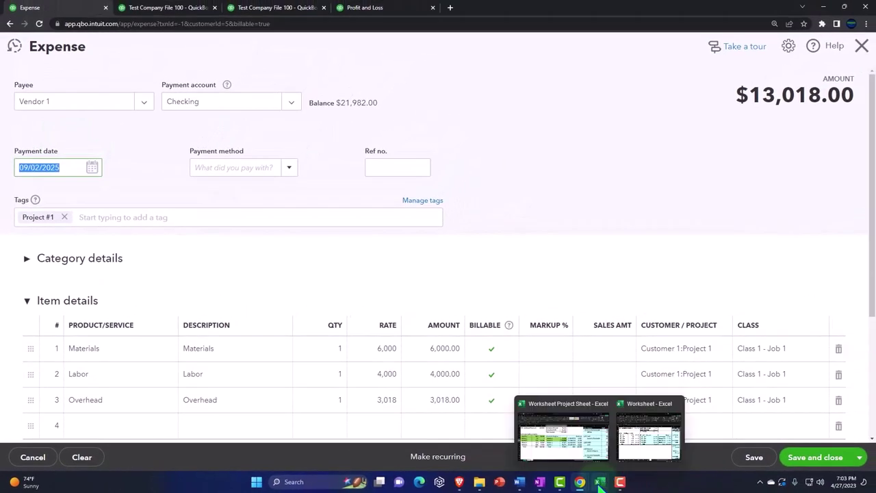
left_click(572, 438)
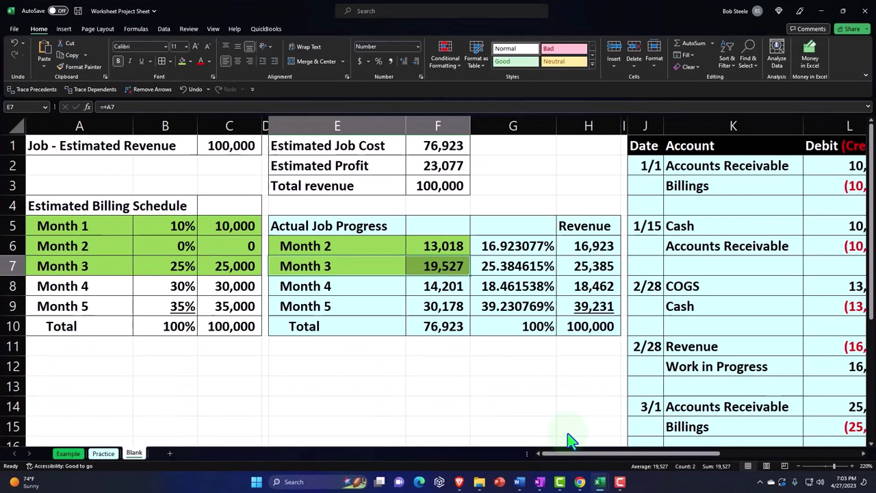
left_click(818, 12)
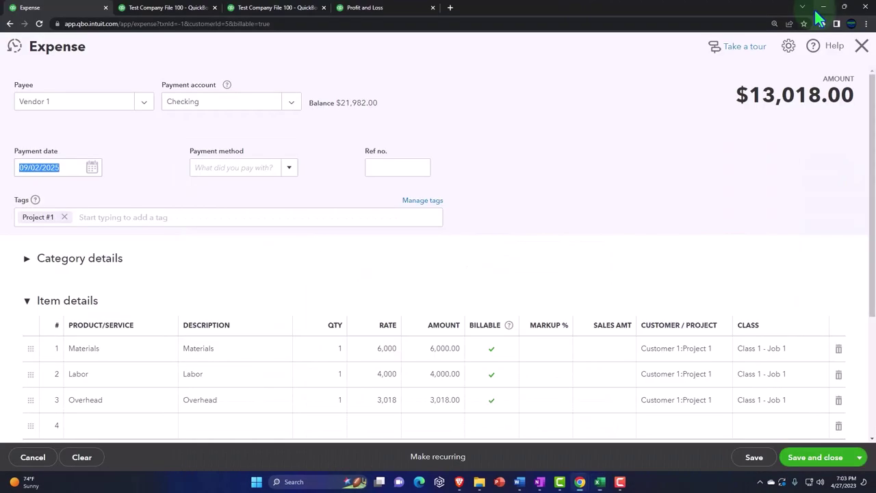
left_click(108, 168)
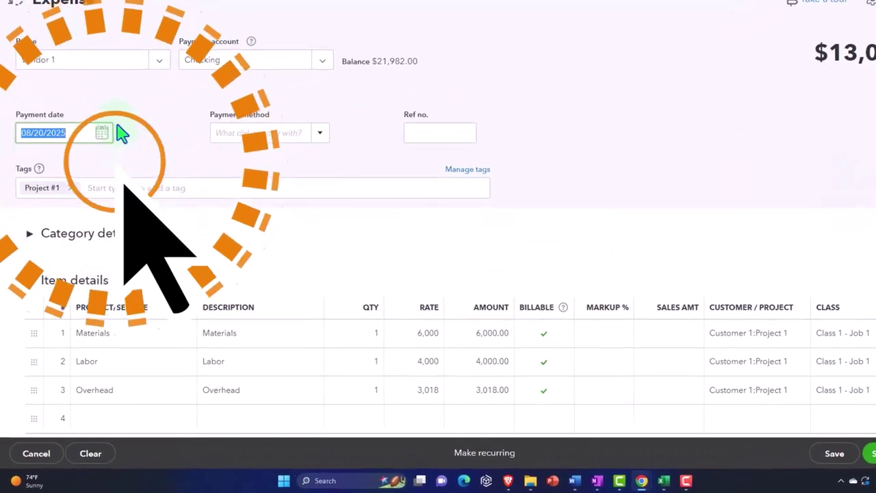
type("08/15/2025")
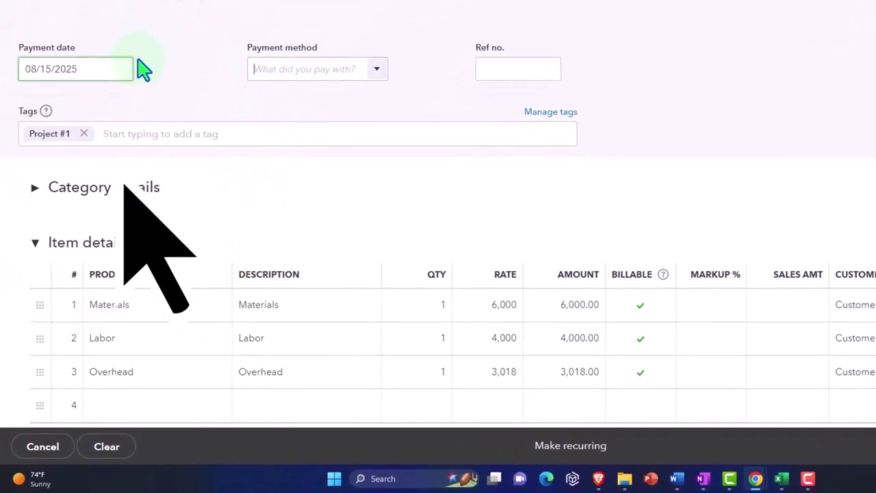
key("Tab")
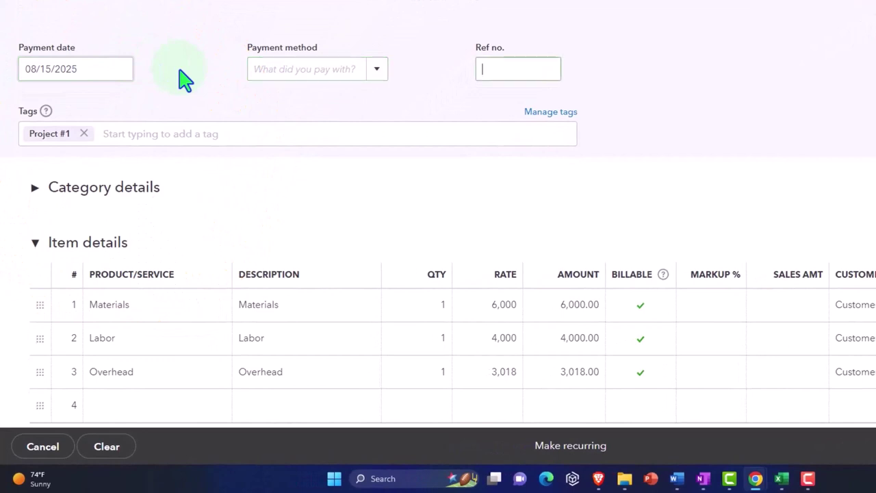
- Set the Materials line amount to 10,000, consulting the Month 3 cost in the Excel worksheet, and make the line non-billable
key("Tab")
key("Tab")
key("Tab")
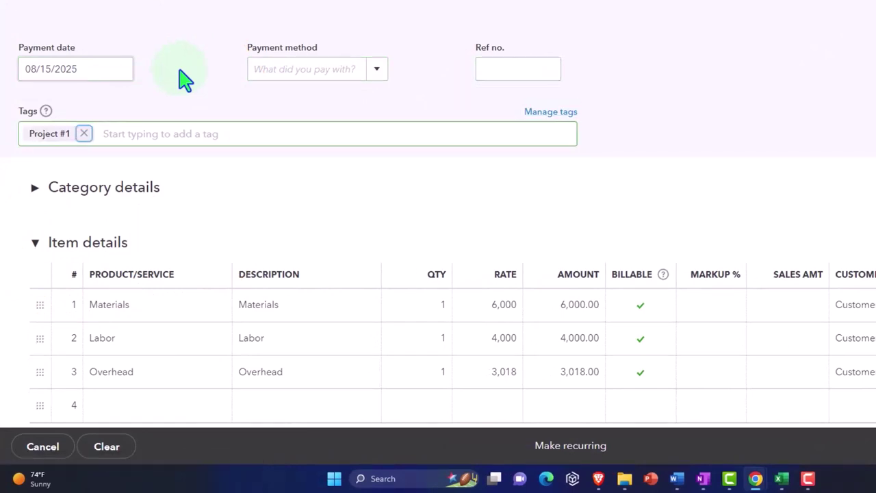
scroll(487, 179, "down", 1)
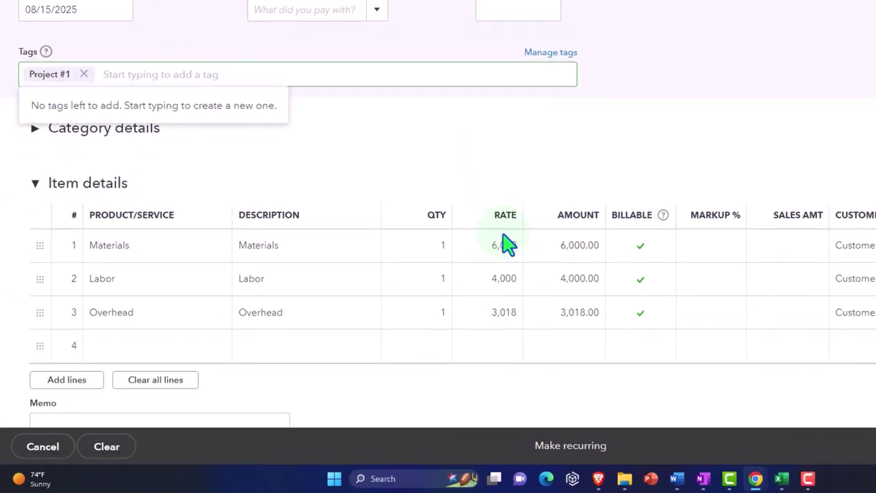
left_click(565, 257)
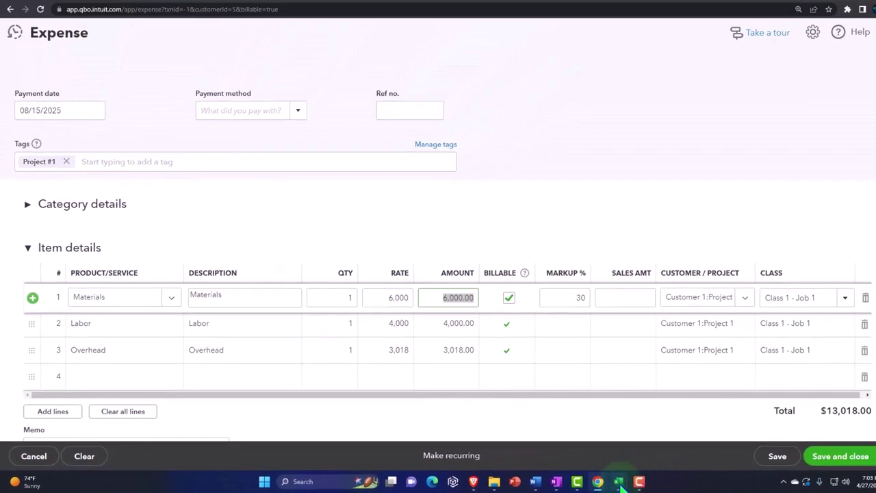
left_click(620, 483)
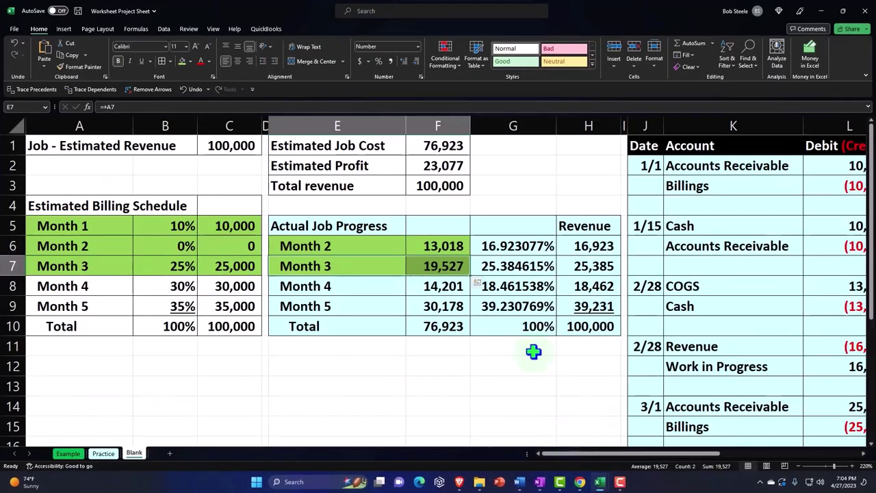
left_click(819, 11)
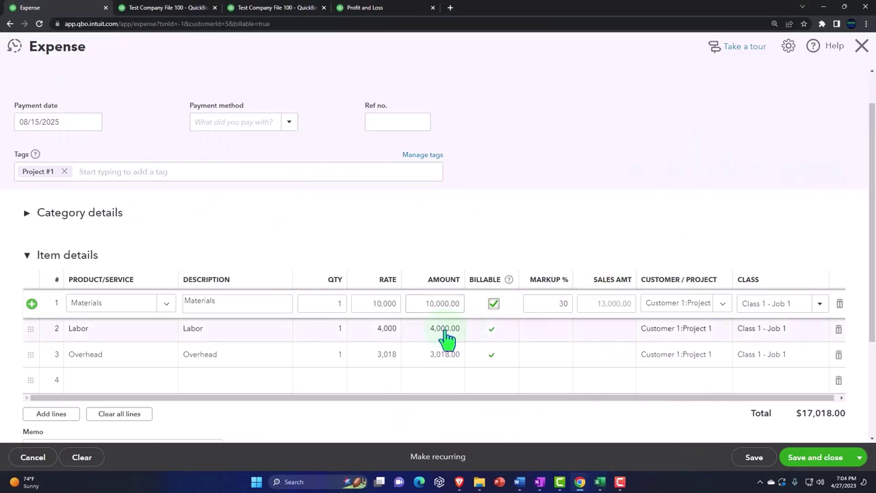
left_click(498, 306)
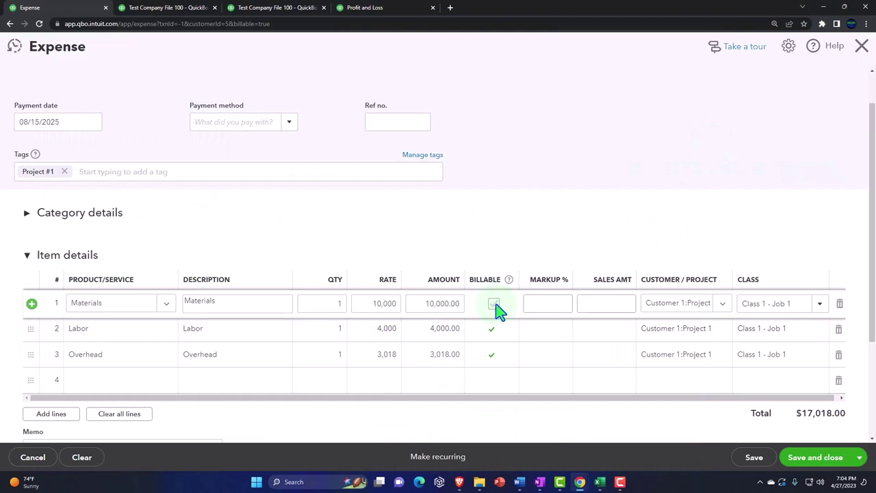
- Enter 10,000 as the non-billable Labor line amount and check the Month 3 cost in the Excel worksheet again
key("Tab")
key("Tab")
key("Tab")
key("Tab")
key("Tab")
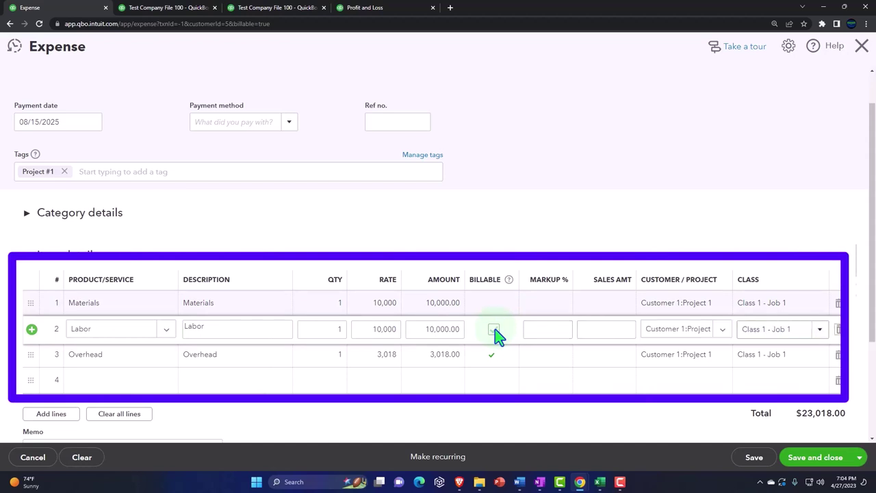
key("Tab")
key("Tab")
key("Tab")
mouse_move(600, 482)
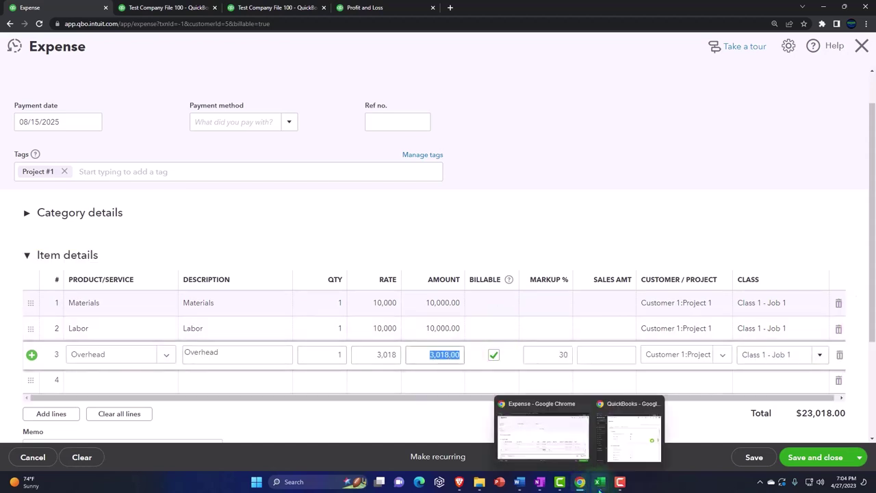
left_click(582, 436)
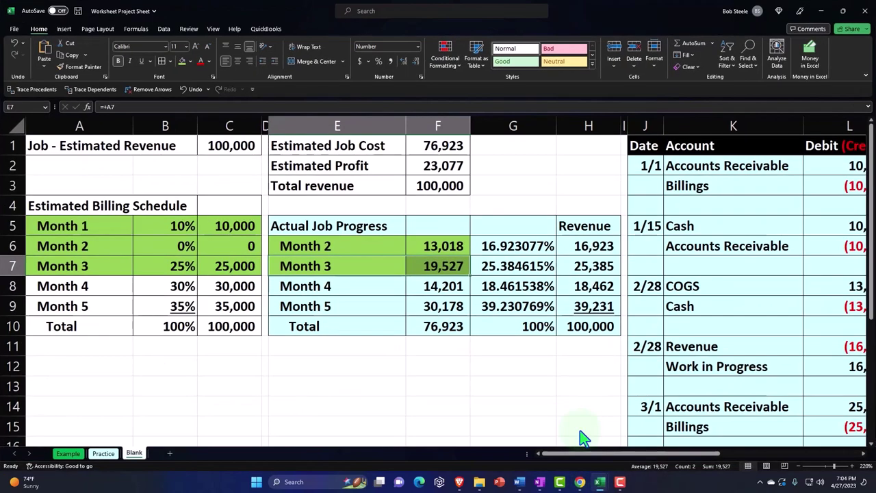
- Return to the expense and set the Labor line amount to 9,000
left_click(828, 17)
left_click(433, 329)
type("90000")
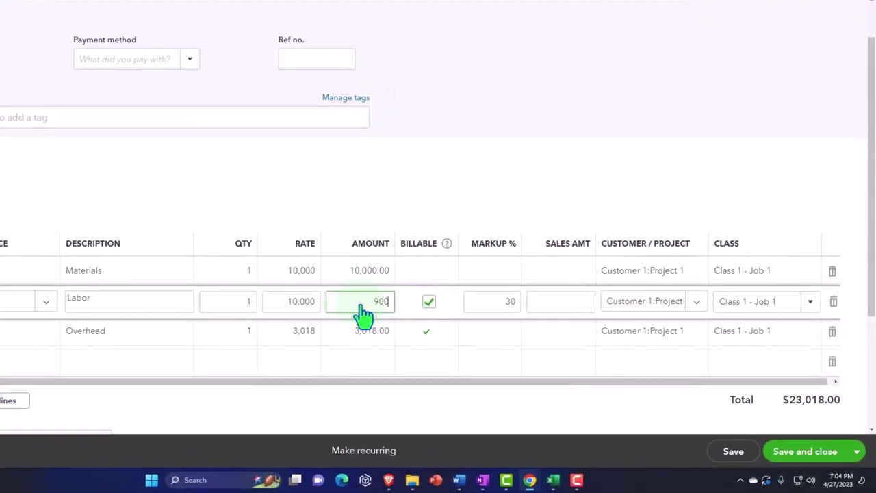
key("Tab")
key("Tab")
key("Tab")
key("Tab")
left_click(329, 294)
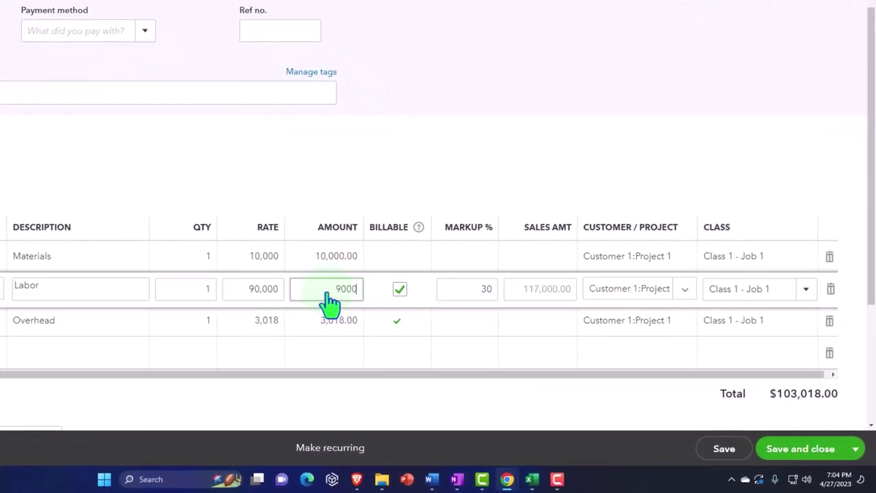
key("Tab")
key("Tab")
key("Tab")
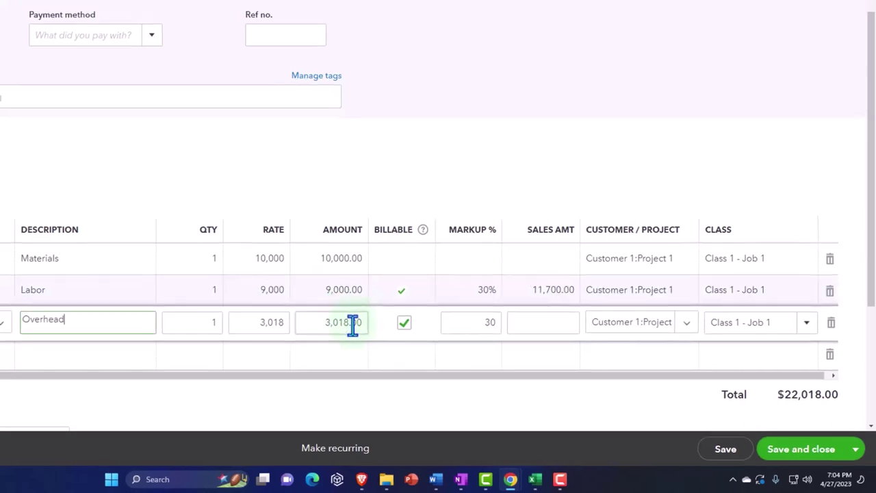
- Set the Overhead line amount to 527, checking the Month 3 job cost in the Excel worksheet
left_click(377, 331)
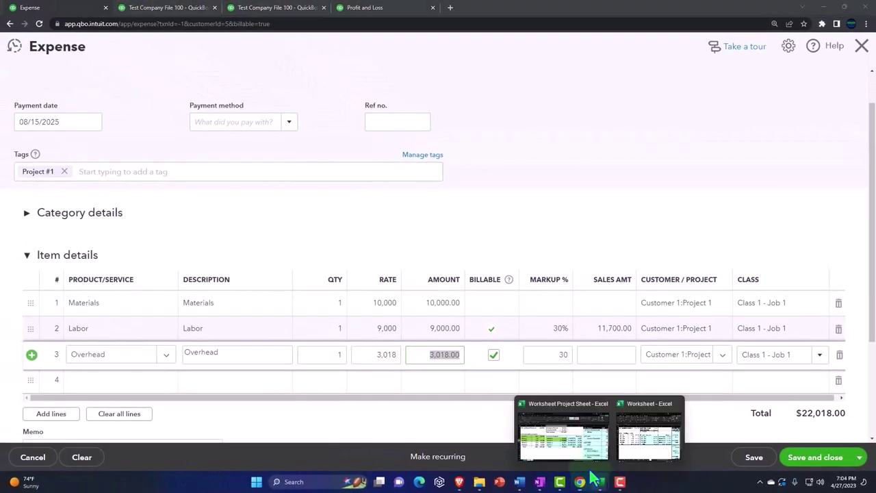
left_click(508, 439)
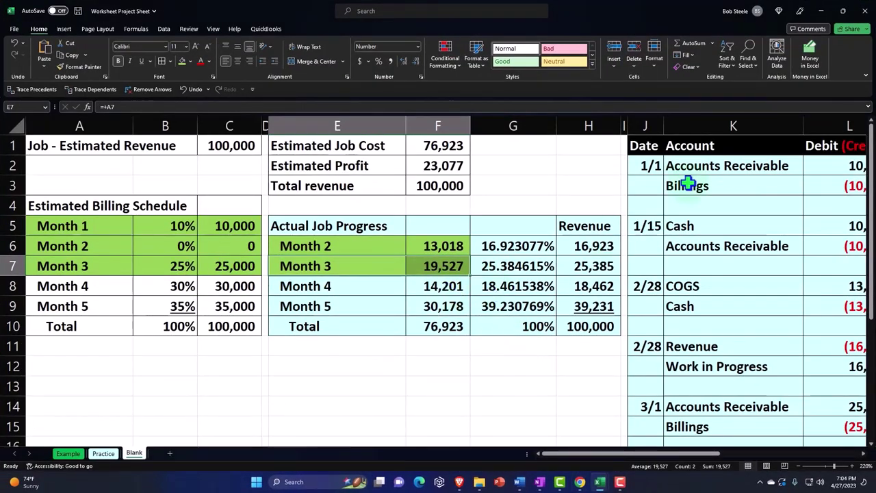
left_click(819, 11)
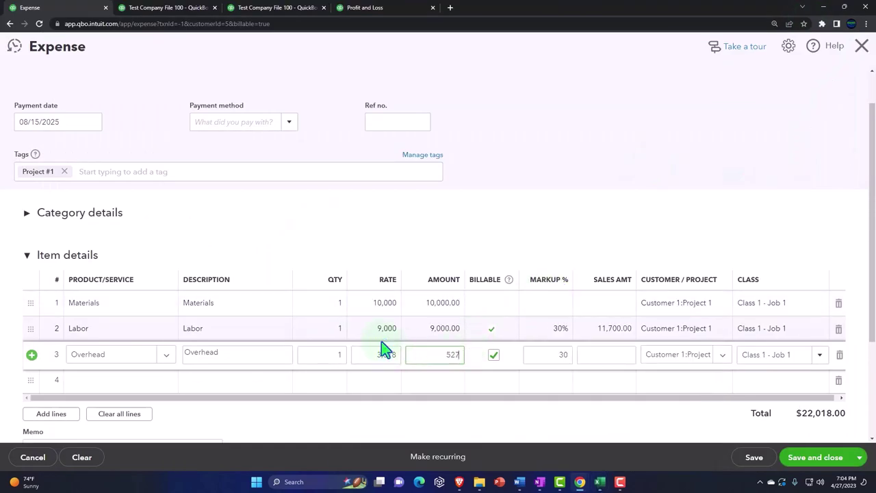
- Make the Overhead and Labor lines non-billable and save and close the expense
left_click(490, 337)
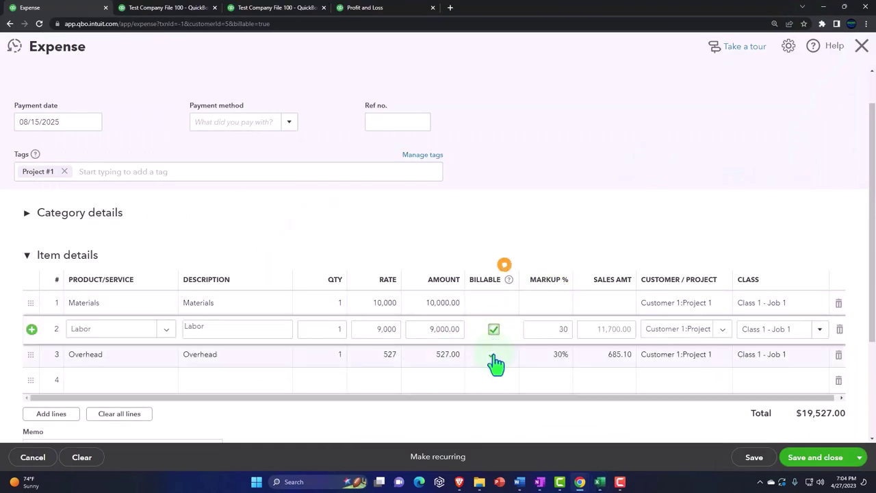
left_click(495, 356)
left_click(495, 356)
left_click(495, 338)
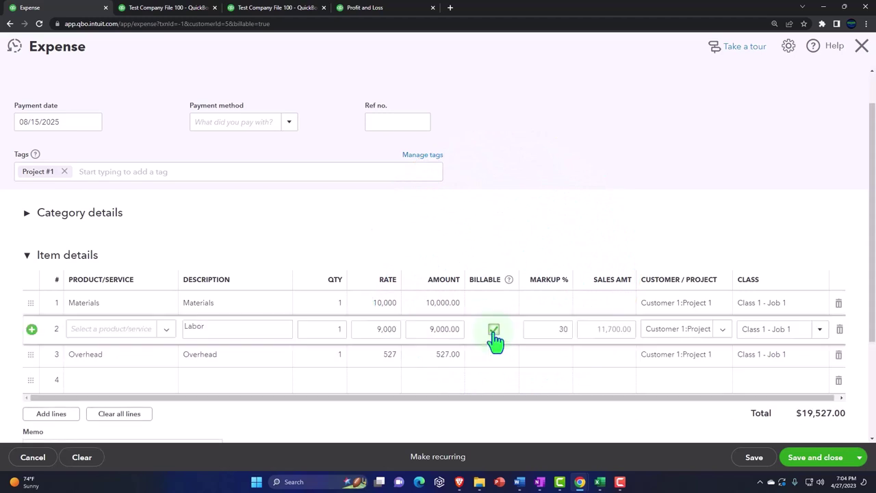
left_click(555, 418)
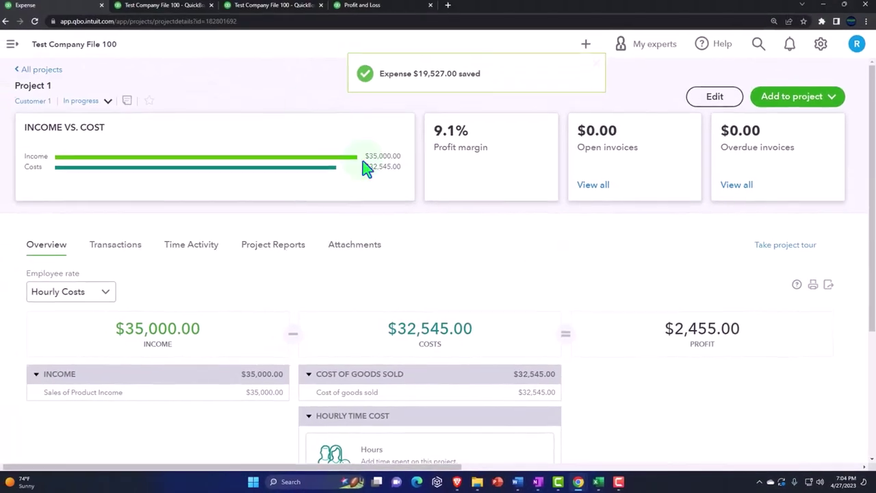
- Rerun the Balance Sheet report by class and review the checking, net income and equity balances after the expense
left_click(182, 9)
scroll(301, 218, "up", 2)
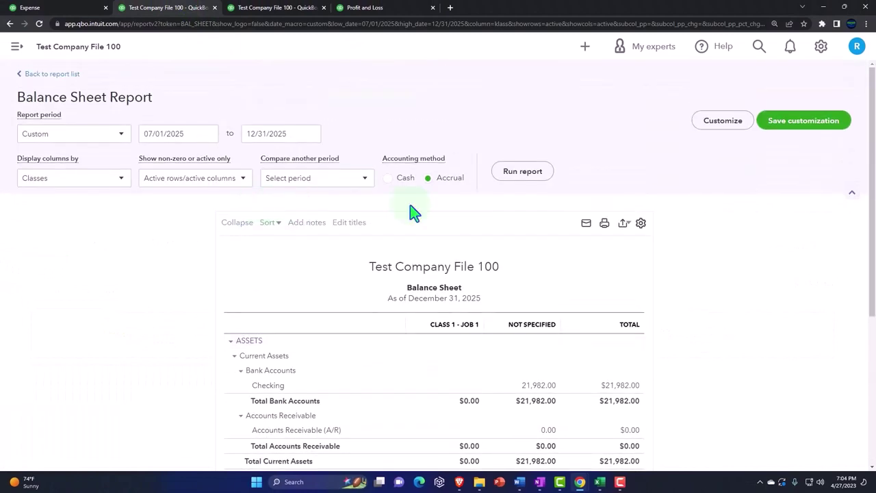
left_click(522, 172)
scroll(547, 177, "down", 1)
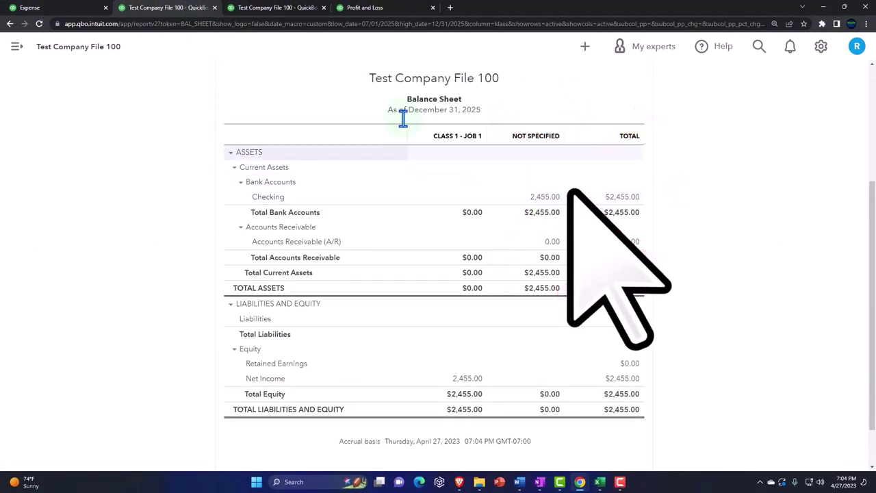
- Rerun the monthly Profit and Loss report and review the August 2025 cost of goods sold
left_click(273, 12)
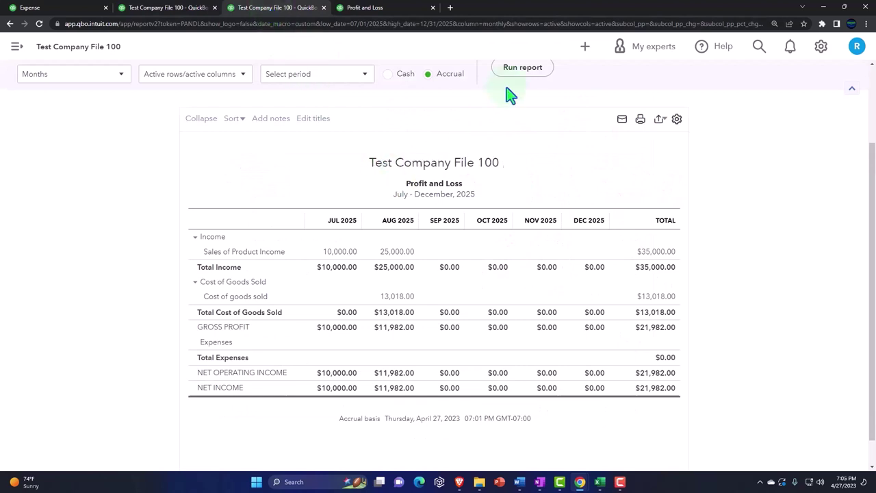
left_click(520, 67)
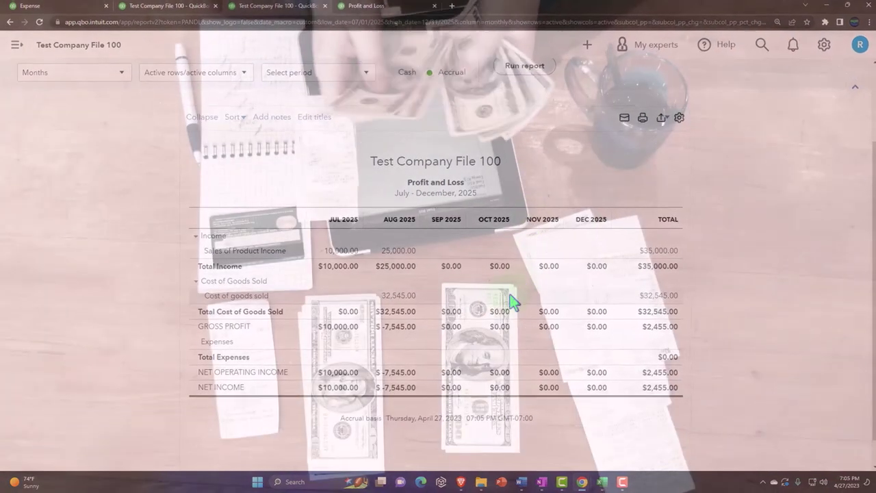
mouse_move(621, 481)
left_click(699, 438)
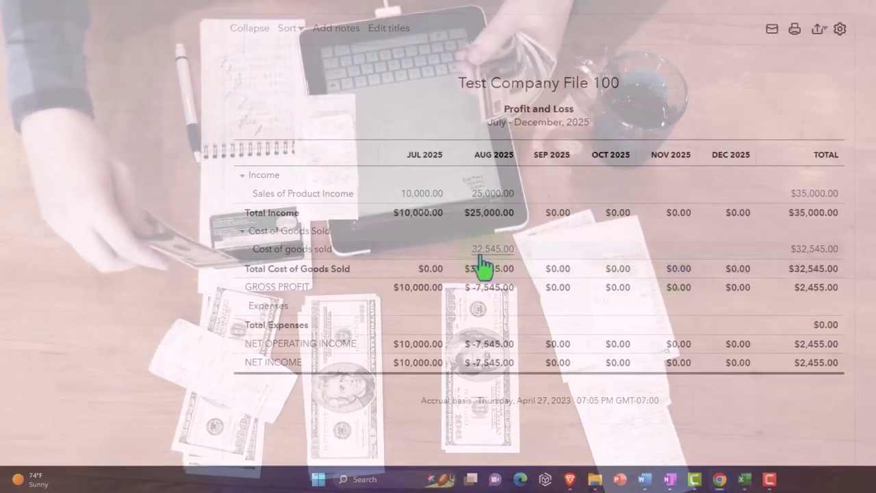
- Drill into the August cost of goods sold, change the Month 3 expense's payment date to 09/14/2025, and save and close it
left_click(482, 256)
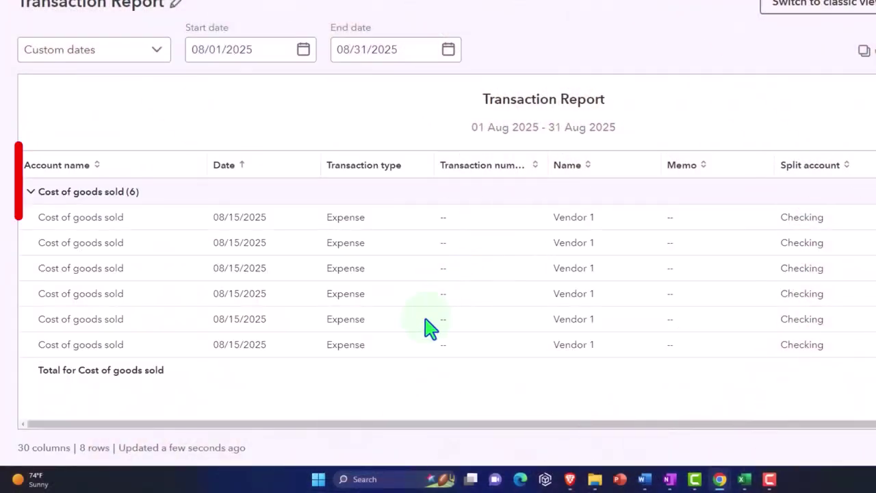
left_click(805, 322)
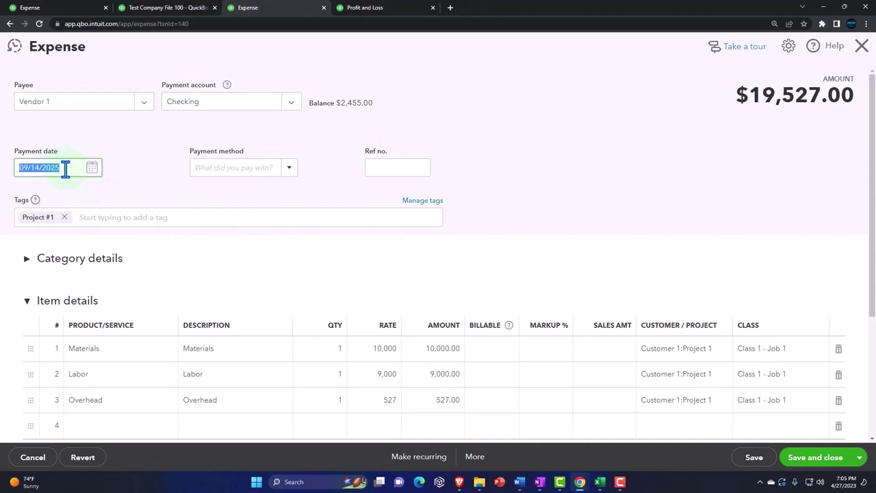
left_click(792, 458)
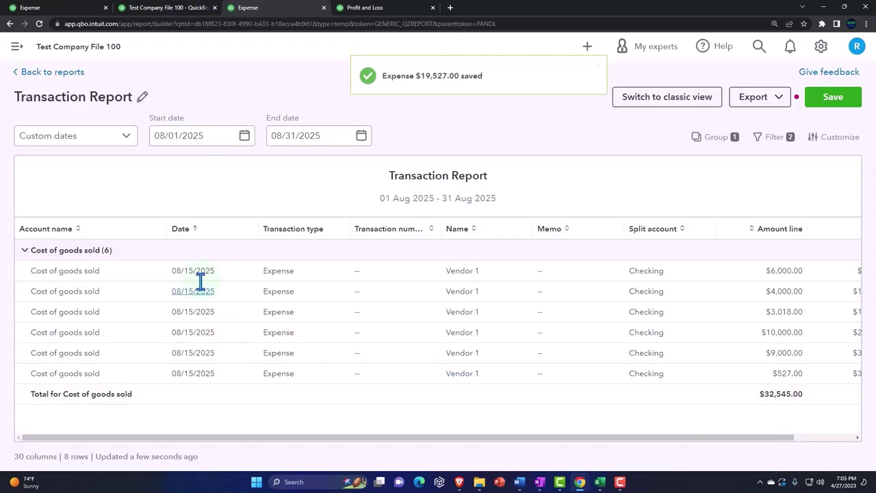
- Leave the Transaction Report without saving it and return to the monthly Profit and Loss report
left_click(75, 80)
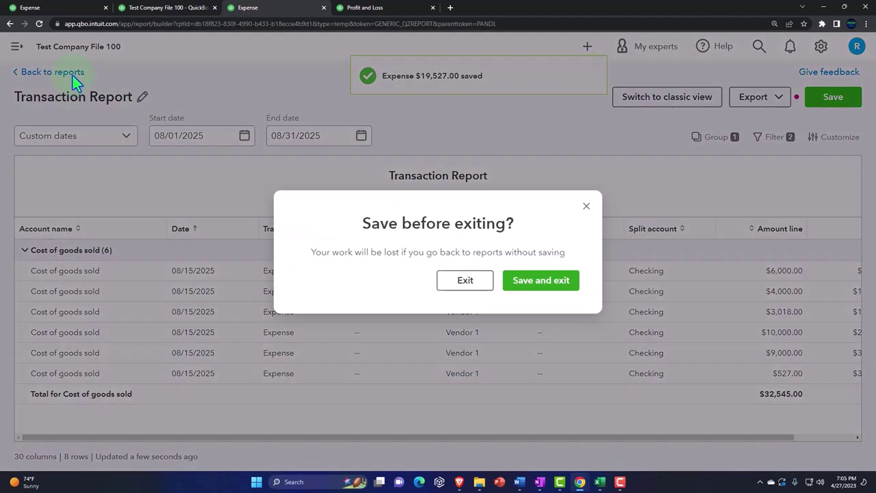
left_click(532, 286)
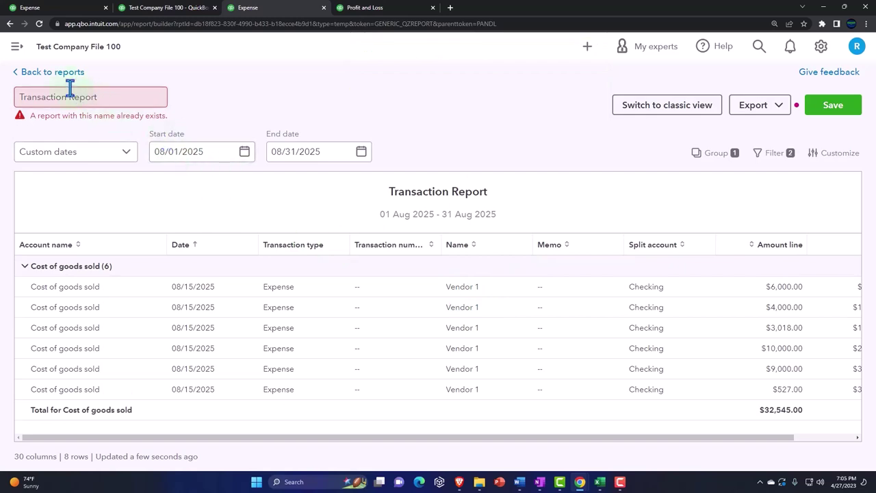
left_click(26, 74)
left_click(465, 280)
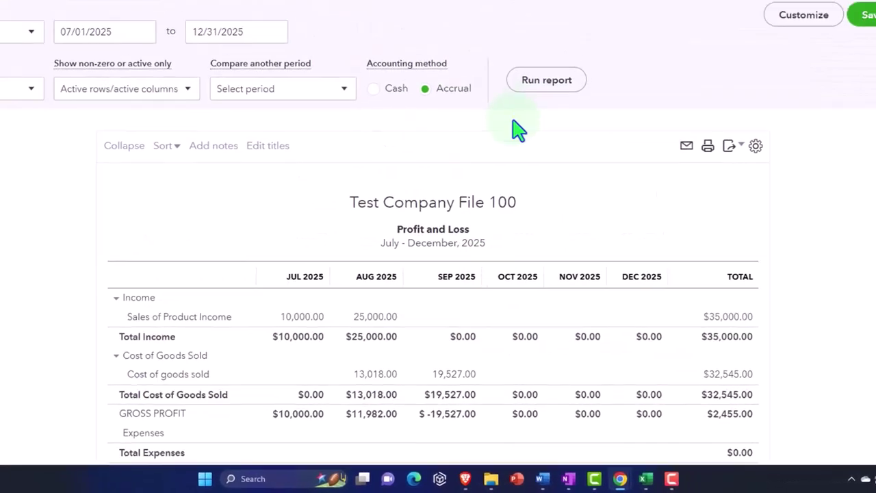
- Review the July to December 2025 income, costs and net income by month, and switch to the Excel project worksheet
scroll(307, 197, "down", 3)
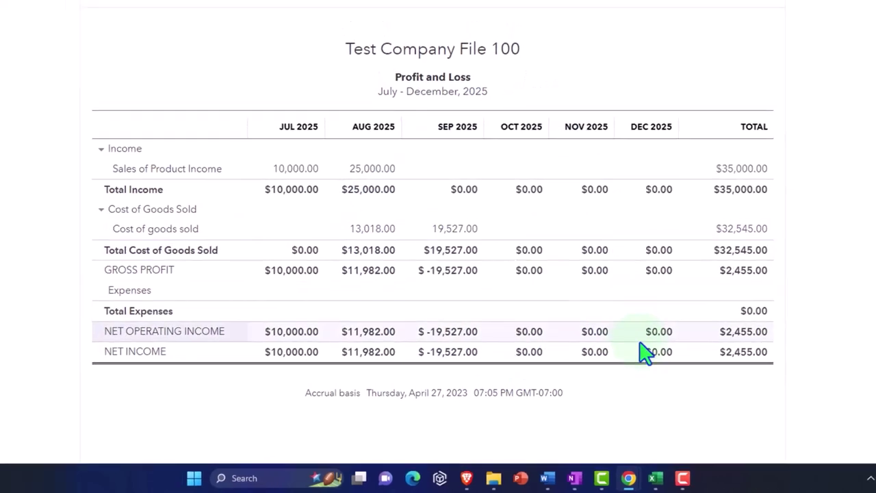
mouse_move(619, 479)
left_click(570, 426)
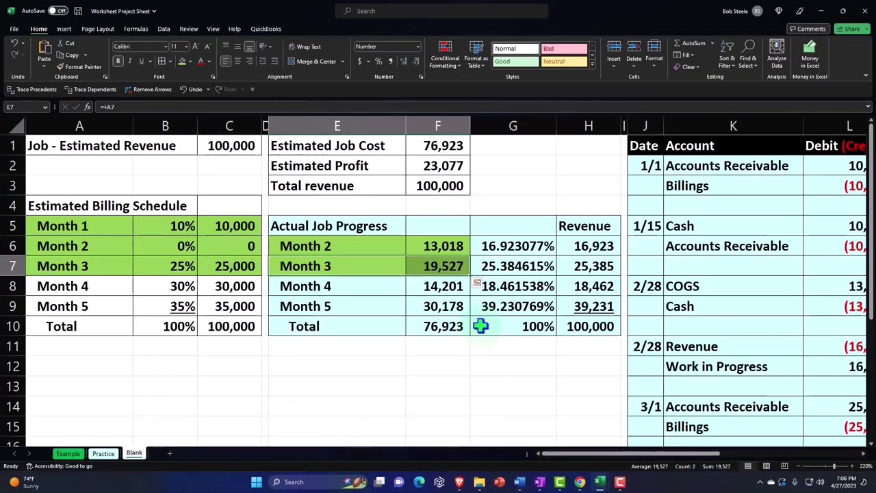